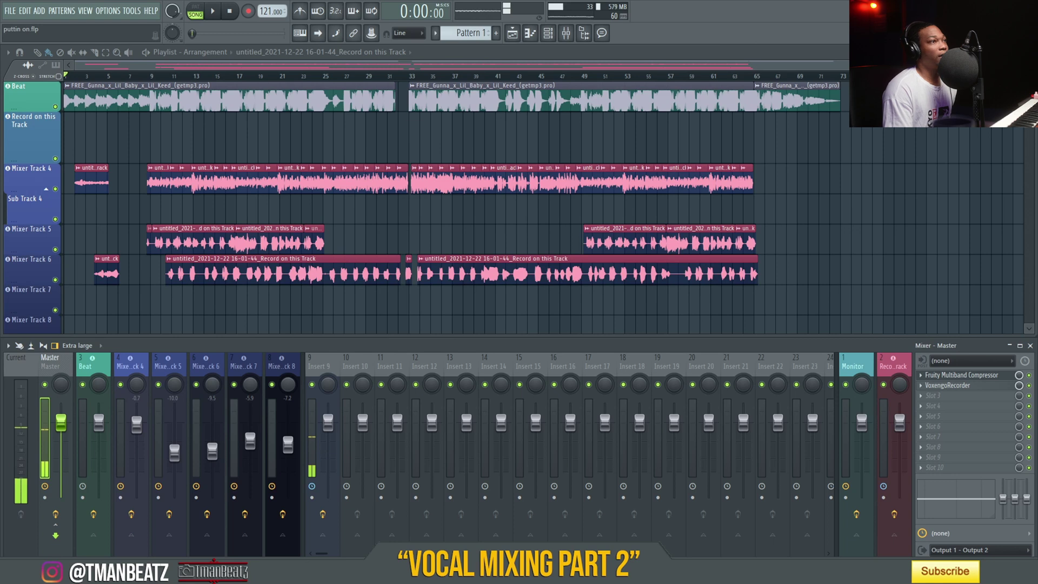
- Select the Record on this Track insert to show its Maximus, compressor, EQ and multiband compressor chain
drag(833, 61, 623, 61)
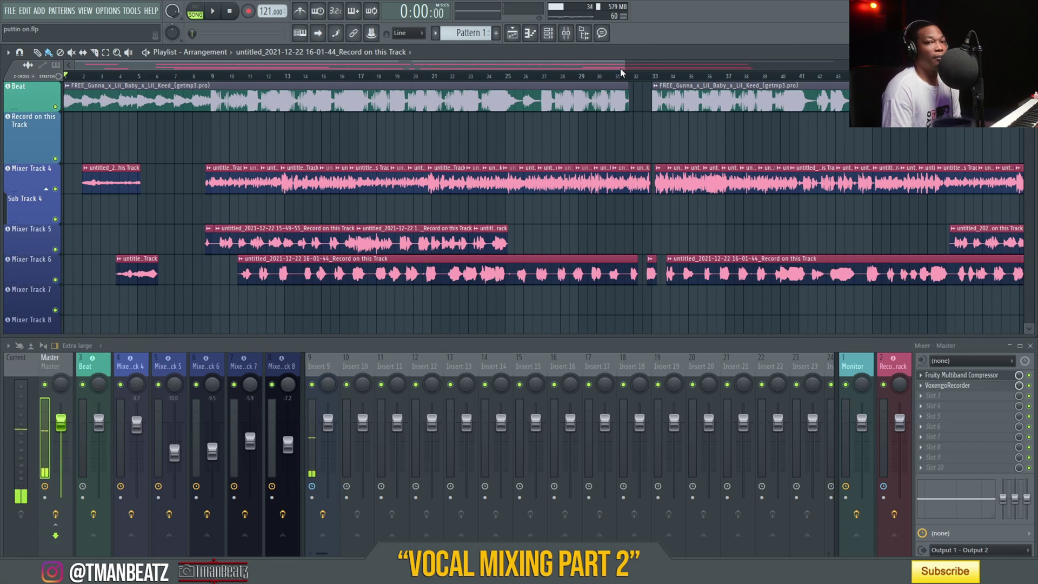
drag(622, 67, 802, 68)
click(891, 366)
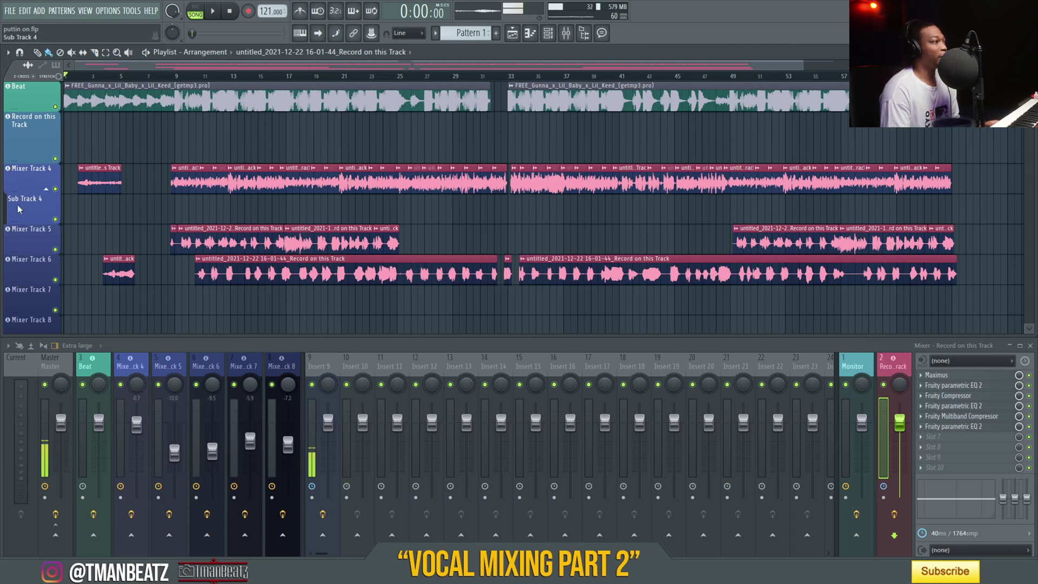
click(132, 364)
click(170, 363)
click(207, 363)
click(245, 363)
click(283, 363)
click(884, 368)
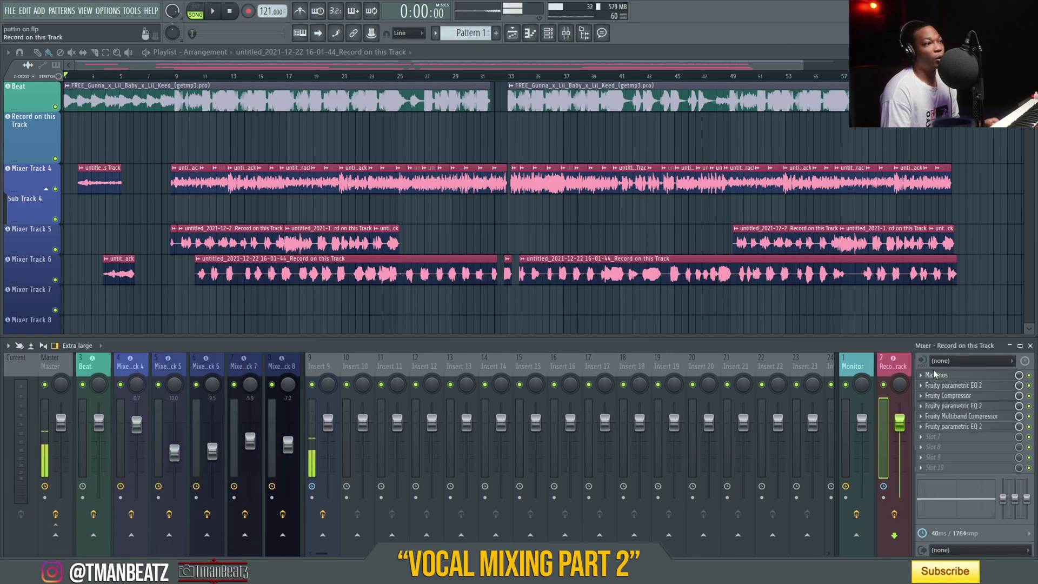
click(985, 377)
click(981, 386)
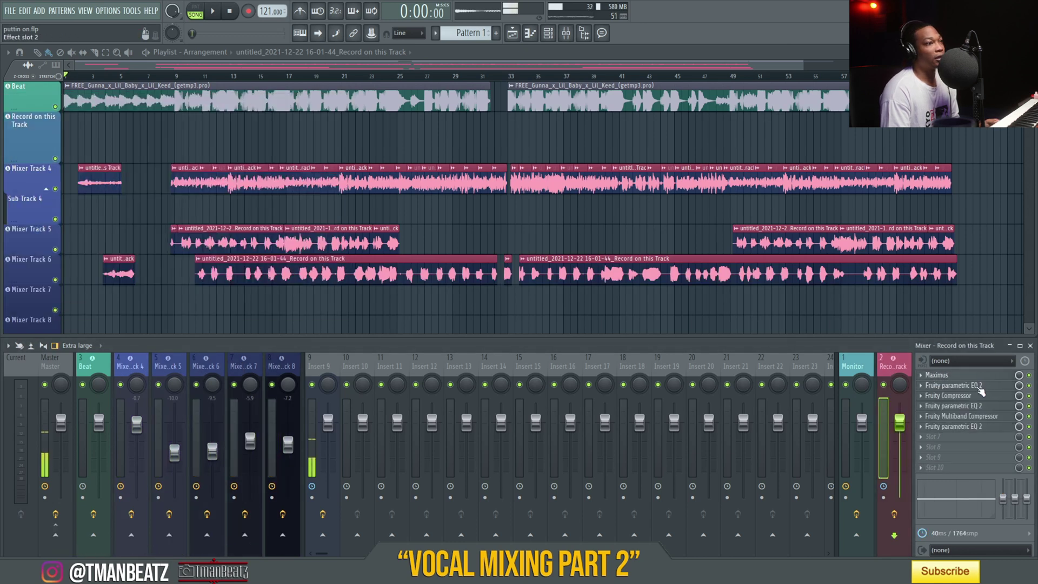
click(981, 386)
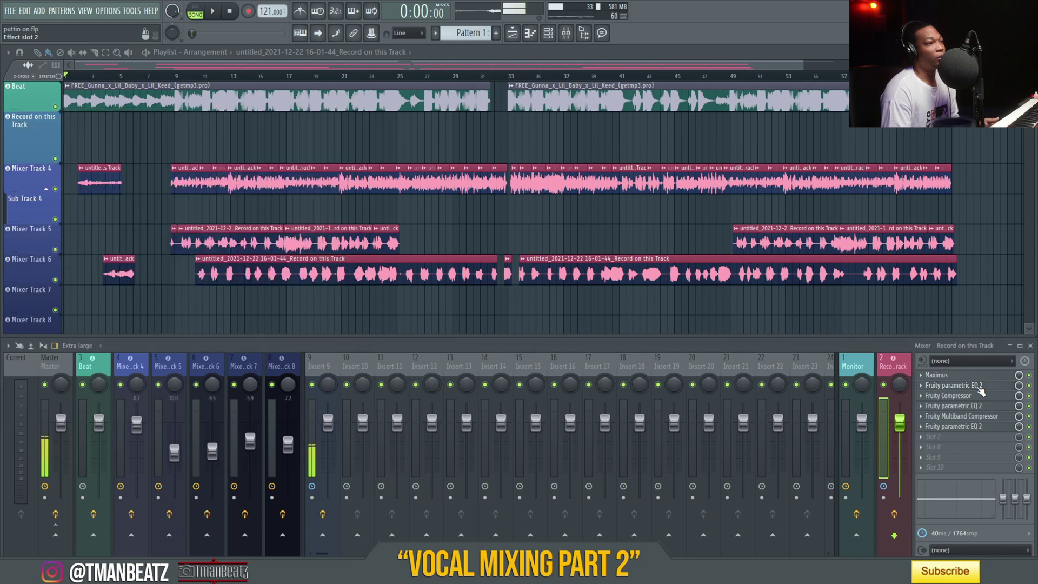
click(956, 397)
click(955, 396)
click(961, 408)
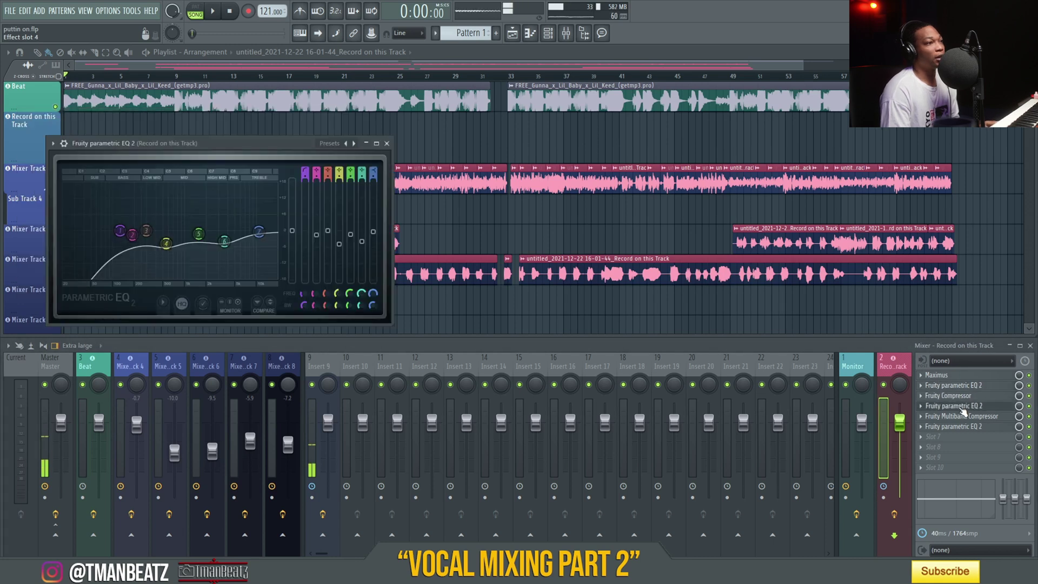
click(963, 415)
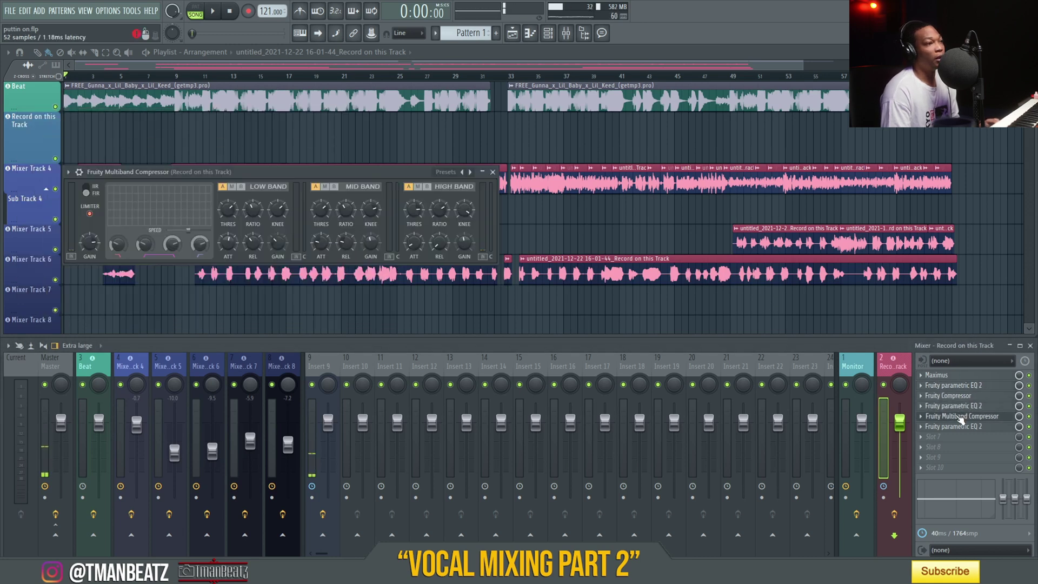
click(960, 416)
click(962, 426)
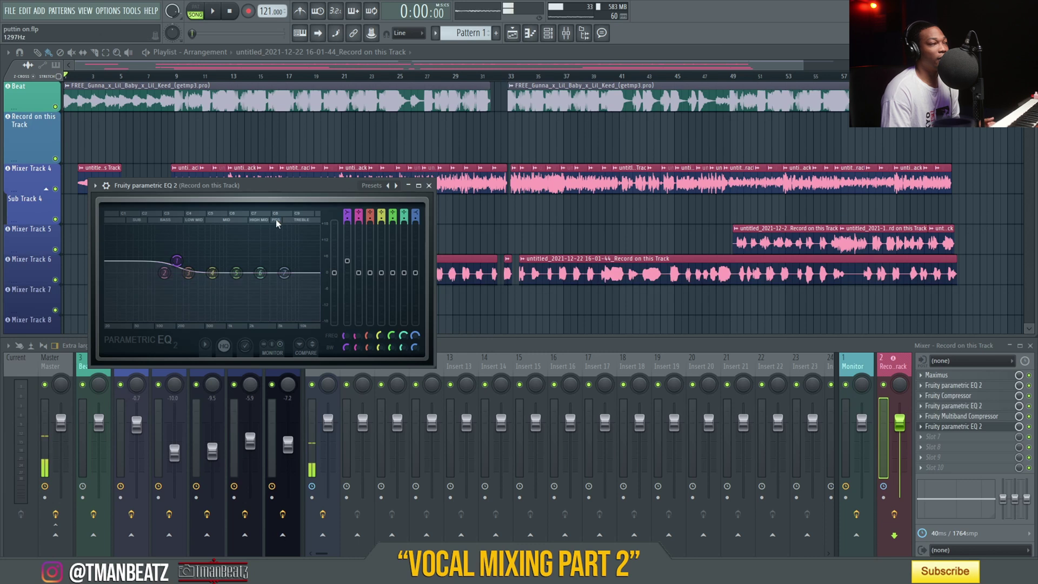
click(428, 186)
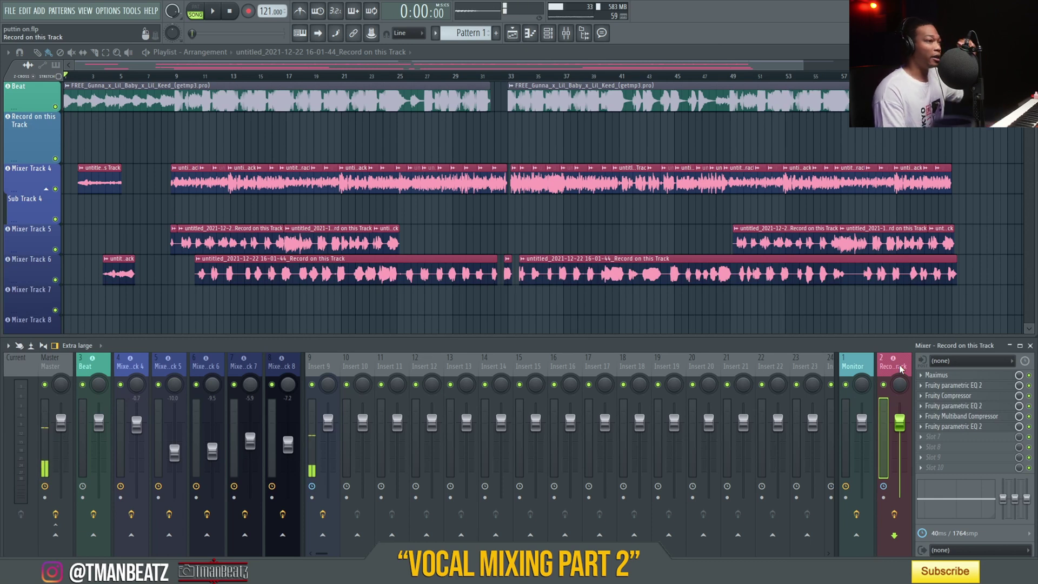
- Step through Insert 9 and mixer tracks 4–8, ending on Mixer Track 6's Soundgoodizer, Flangus, delay and reverb chain
click(316, 369)
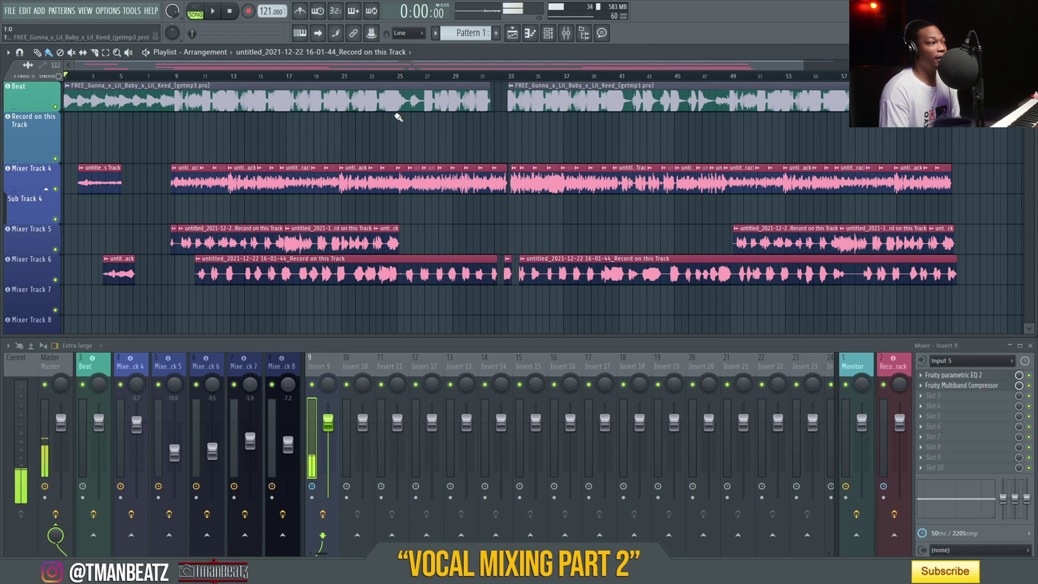
click(139, 364)
click(167, 365)
click(196, 366)
click(240, 366)
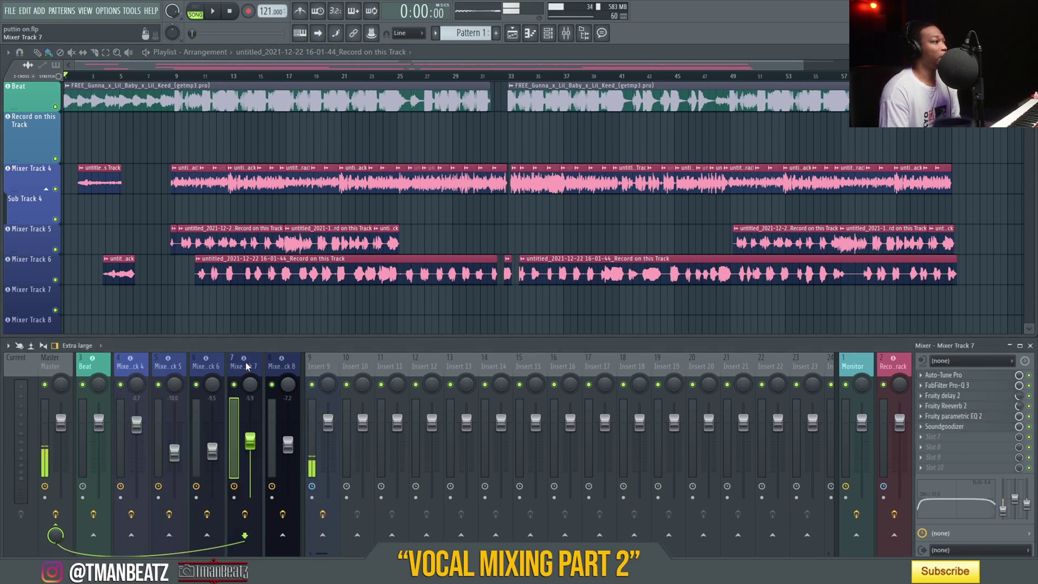
click(278, 366)
click(133, 370)
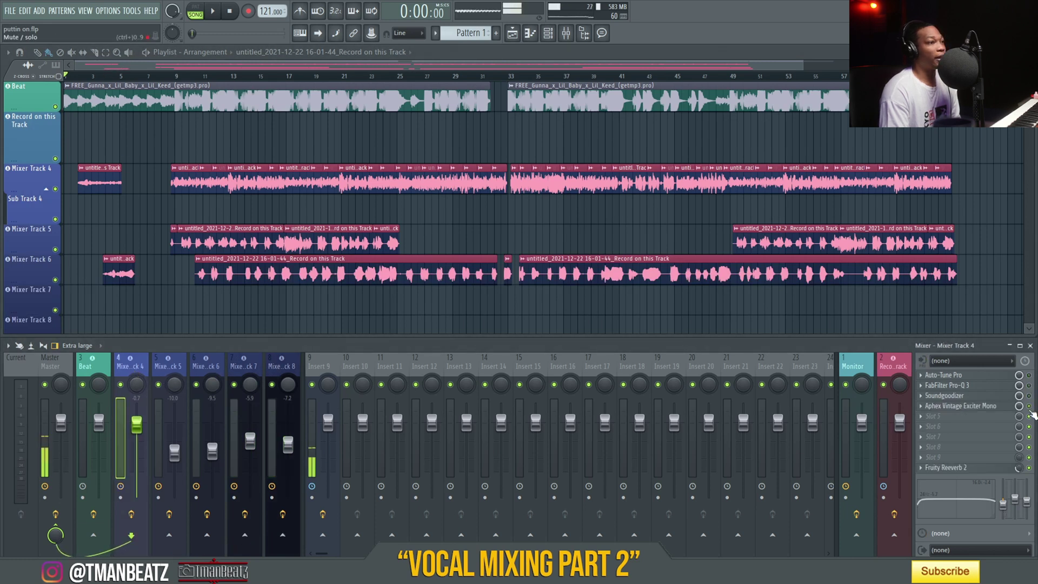
click(161, 366)
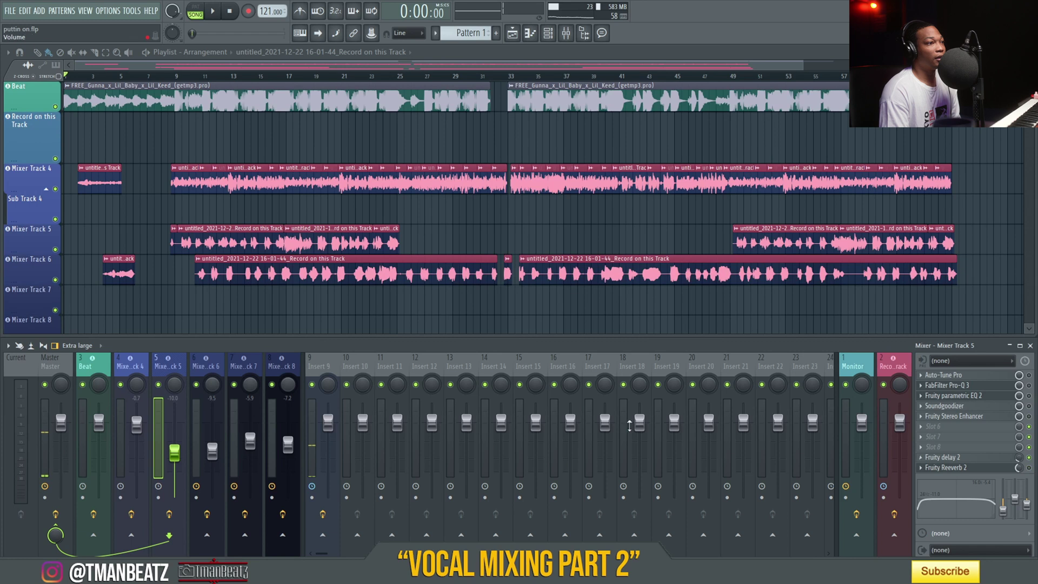
key(Right)
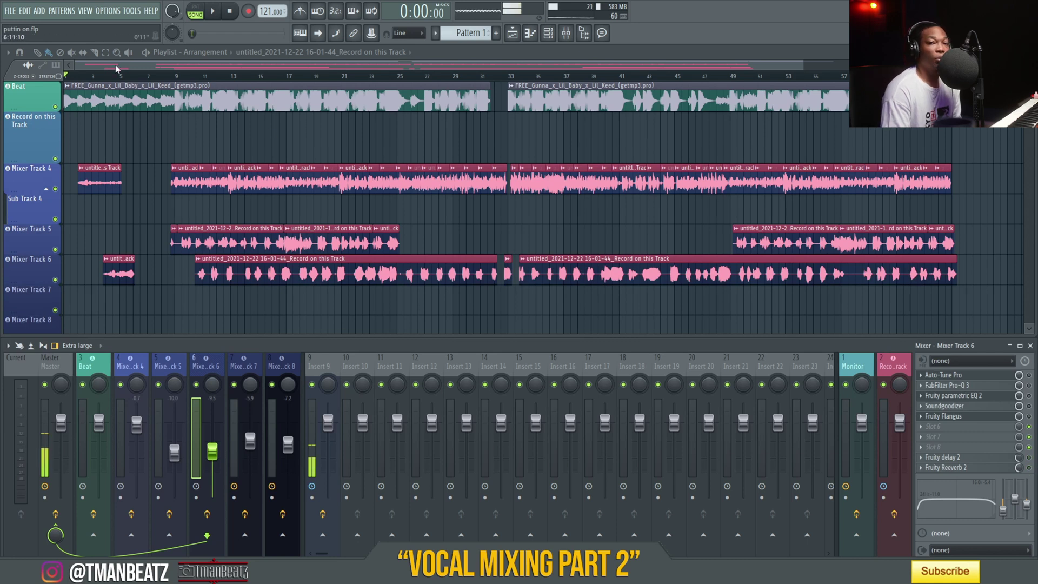
- Start playback of the beat and vocals from around bar 5
click(164, 77)
key(space)
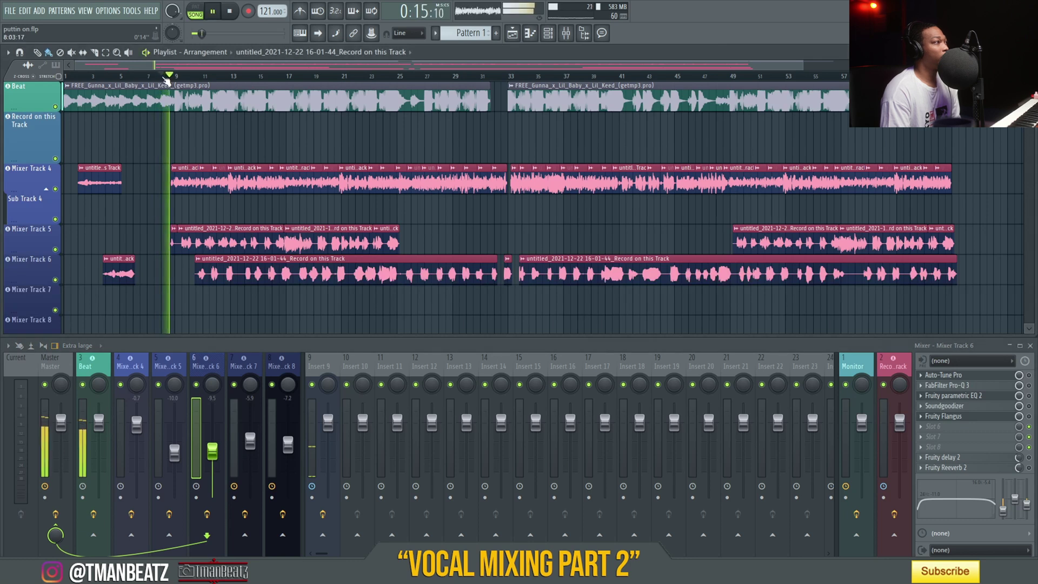
drag(165, 77, 120, 76)
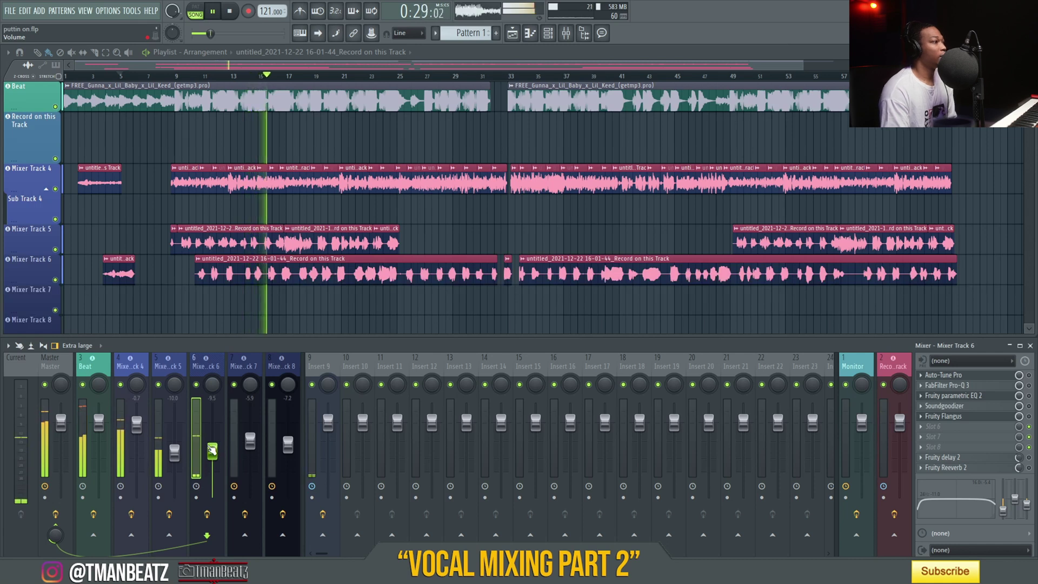
- Lower Mixer Track 6's volume slightly and show Insert 9's parametric EQ and multiband compressor chain
drag(212, 450, 212, 452)
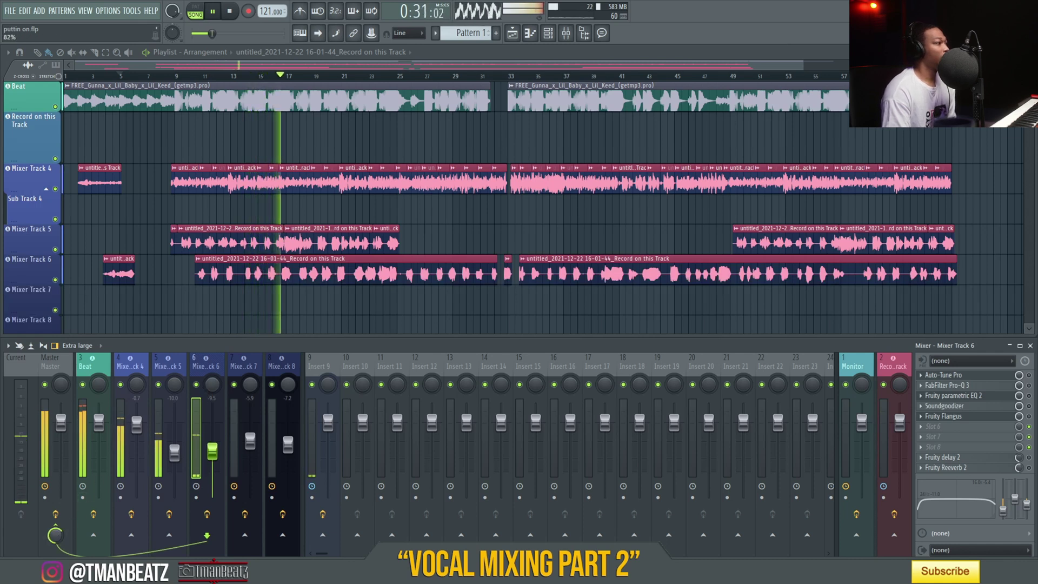
right_click(57, 397)
click(174, 397)
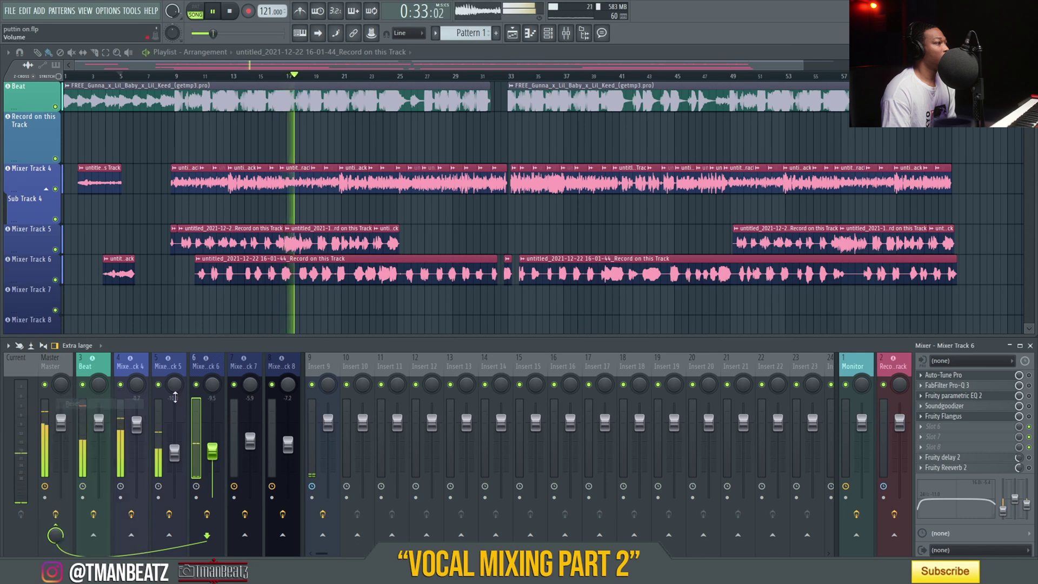
click(319, 366)
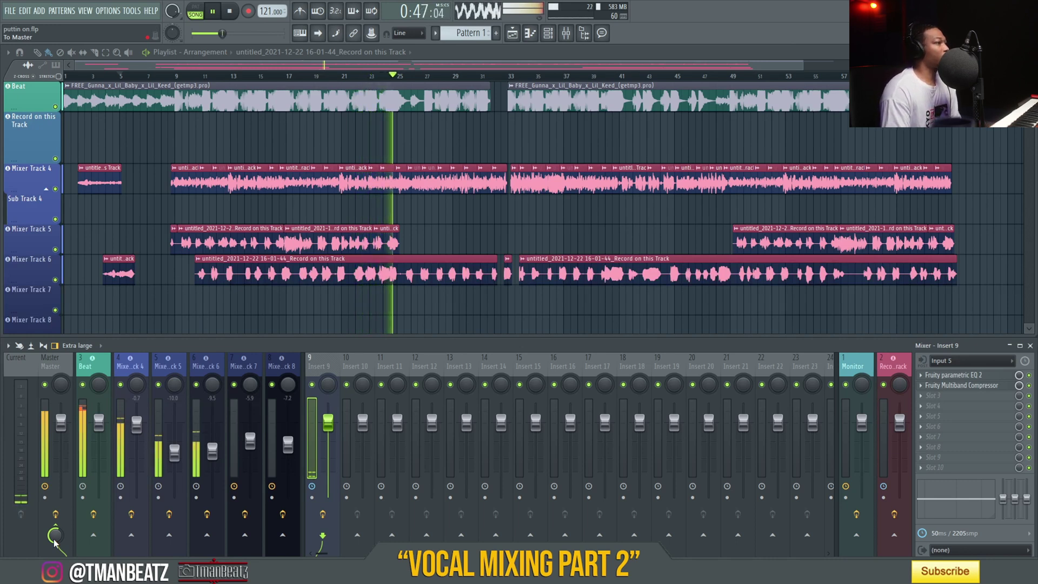
- Stop playback and step through the effect chains of mixer tracks 4, 5 and 6
key(space)
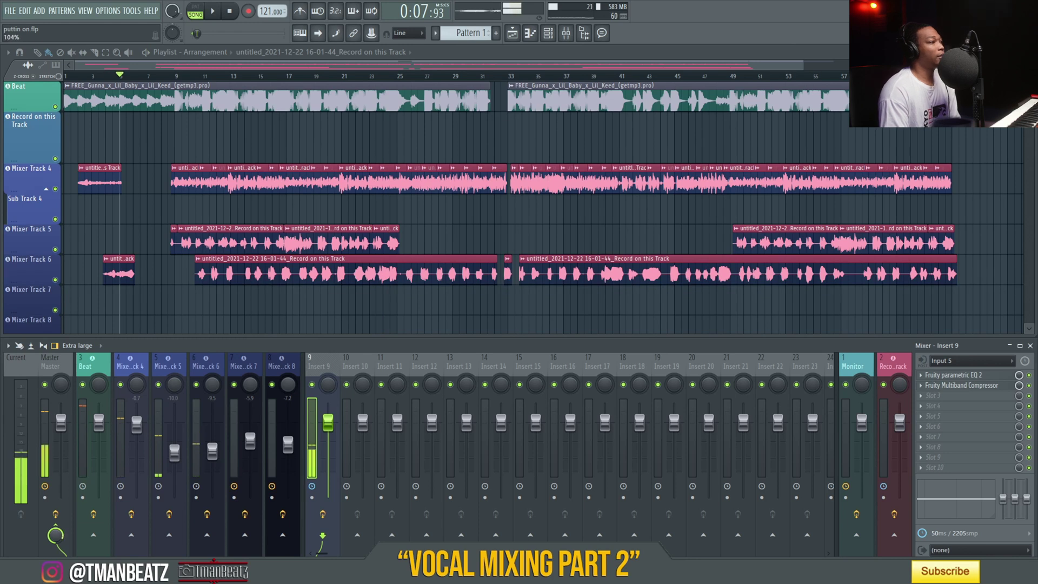
click(27, 178)
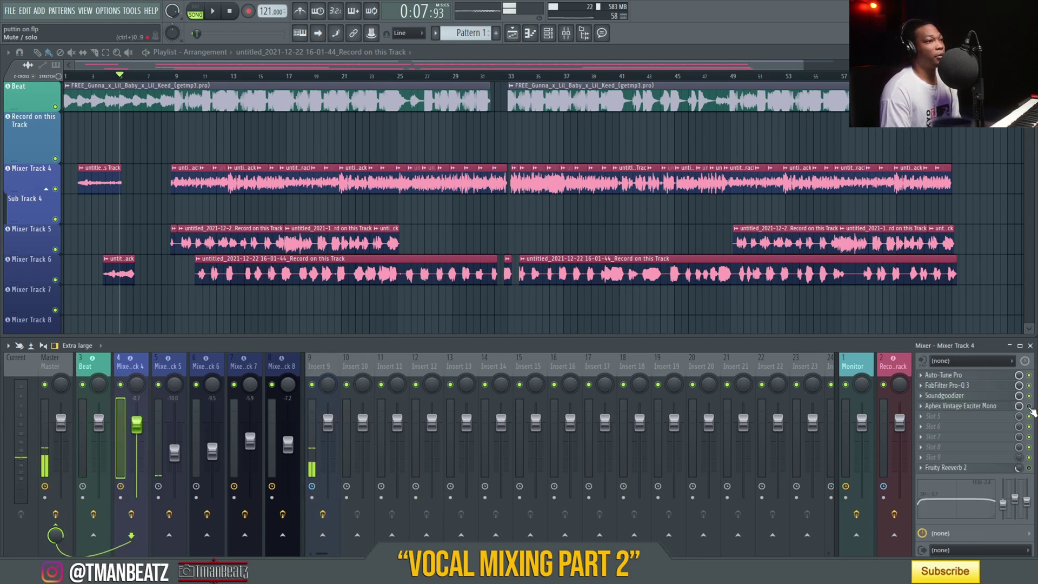
key(Right)
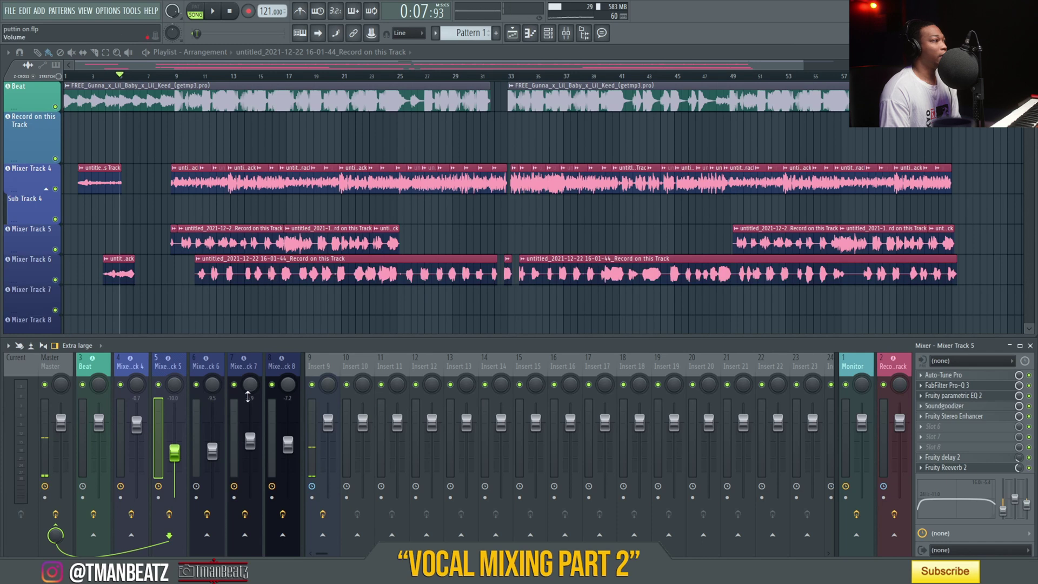
key(Right)
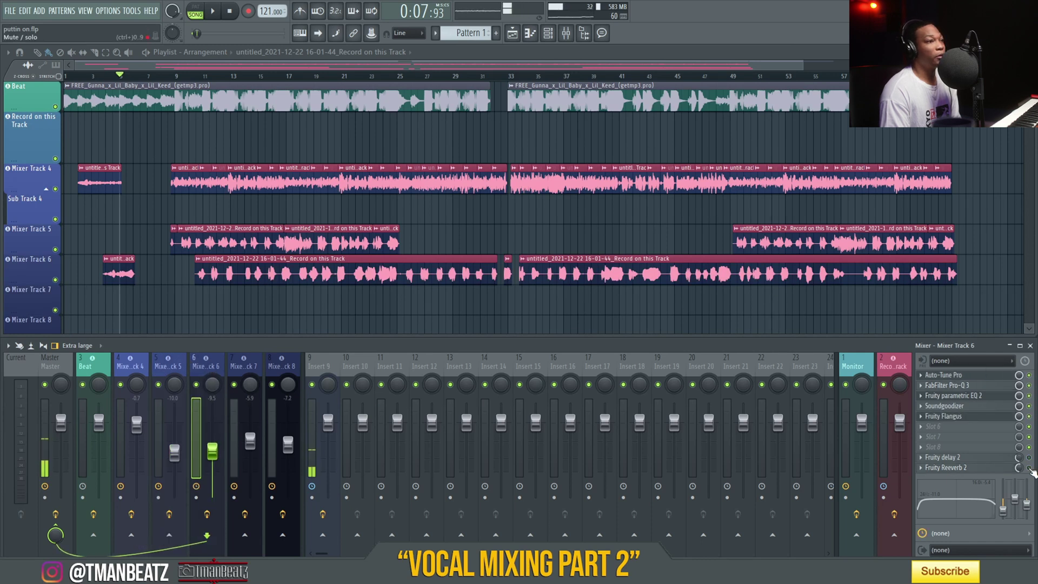
- Play the mix while viewing Insert 9, then stop and show Mixer Track 4's chain
key(space)
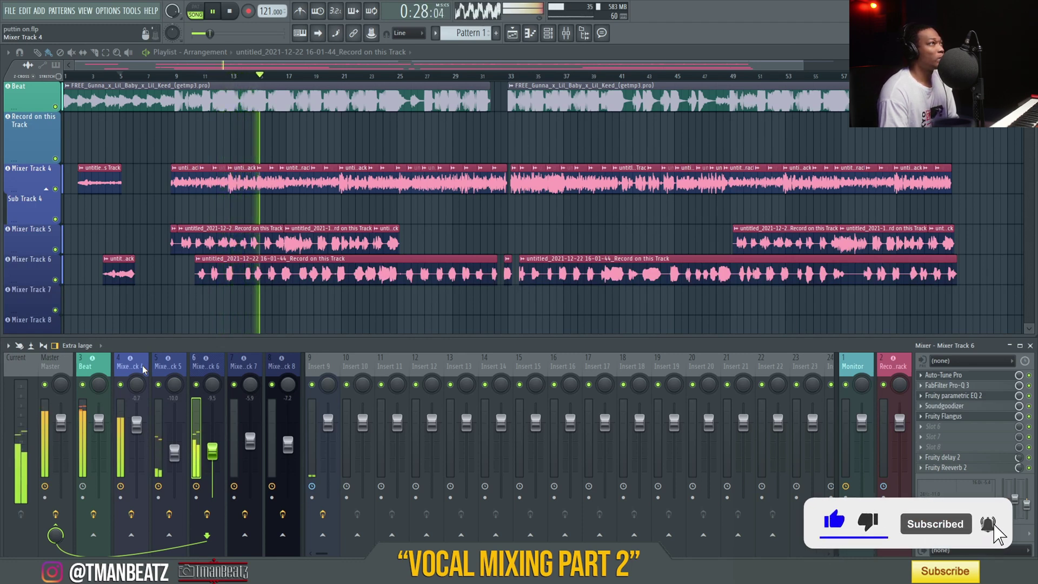
click(319, 373)
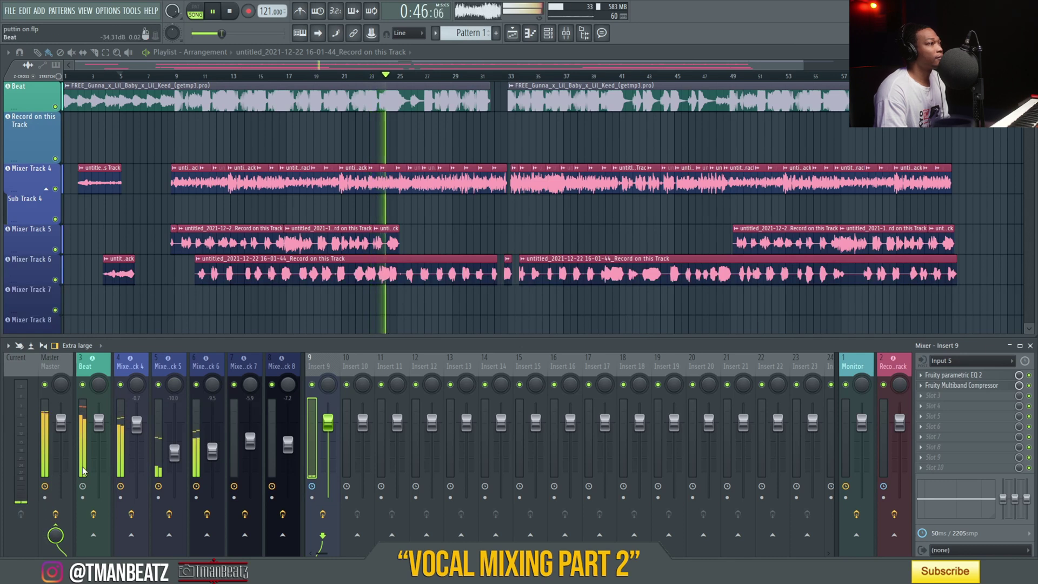
click(240, 16)
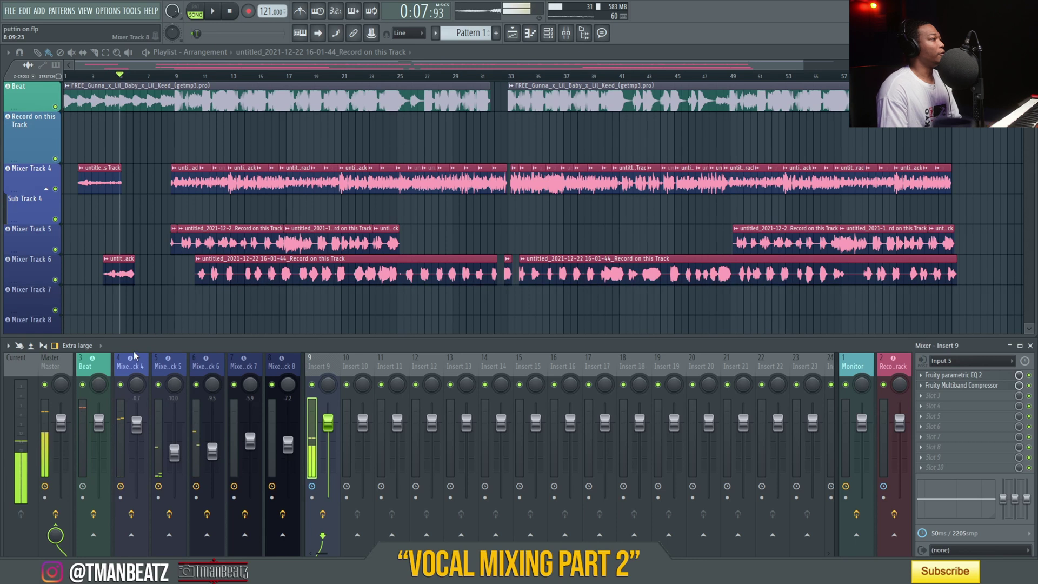
click(131, 366)
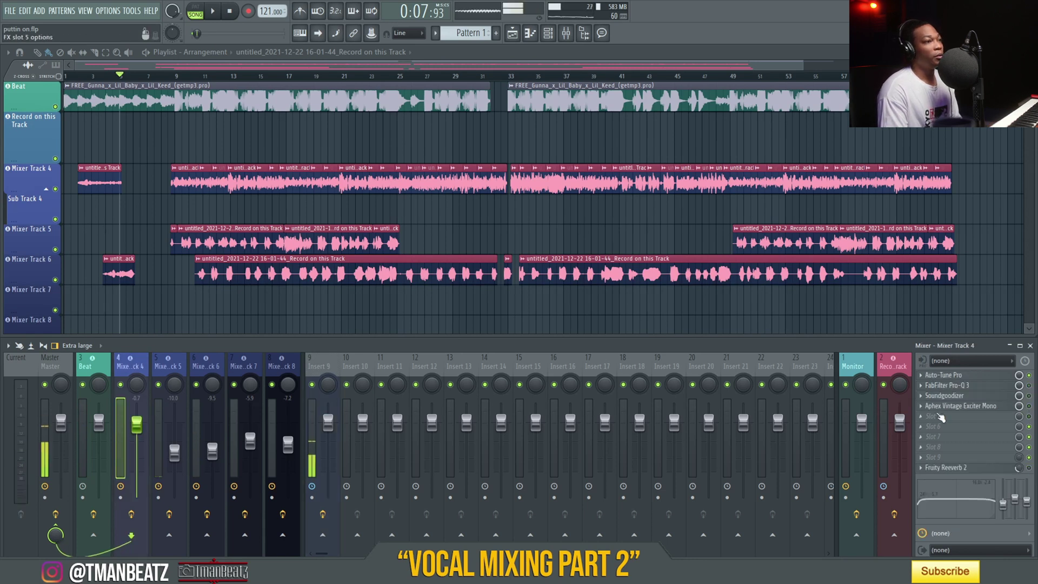
click(961, 377)
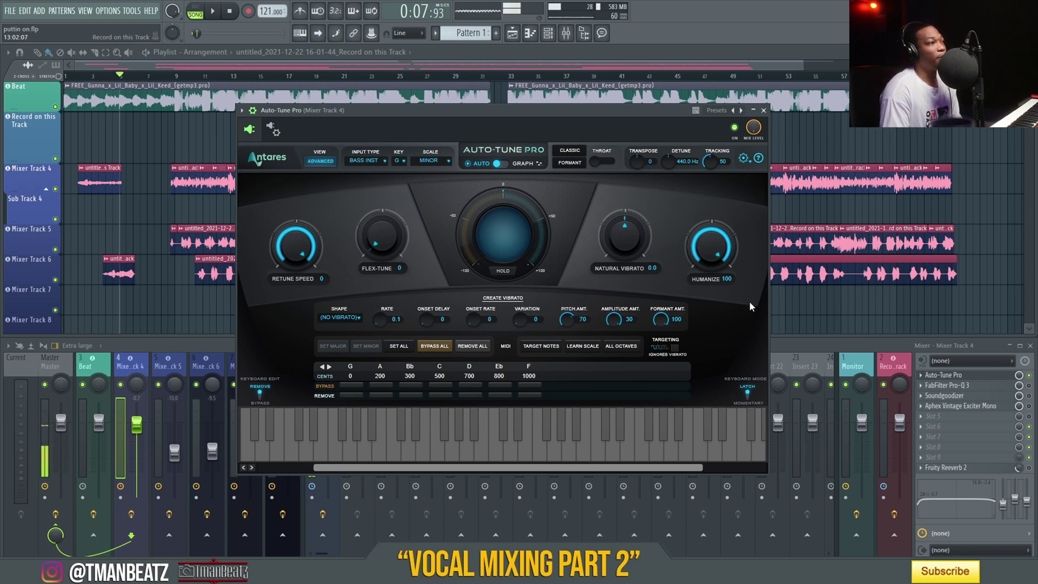
click(763, 110)
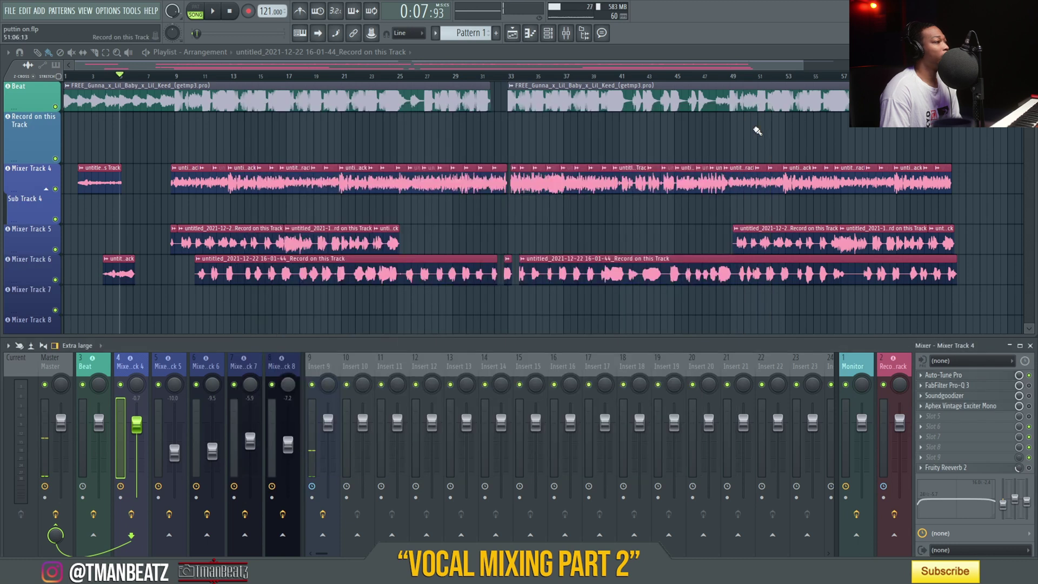
click(1002, 386)
drag(327, 135, 693, 282)
click(168, 78)
key(space)
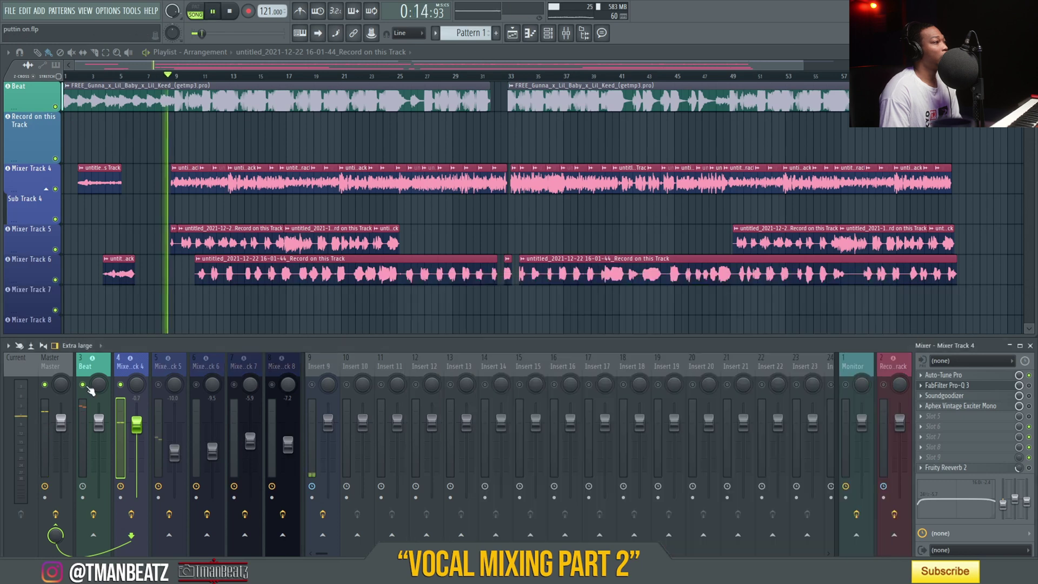
click(992, 377)
drag(425, 110, 435, 196)
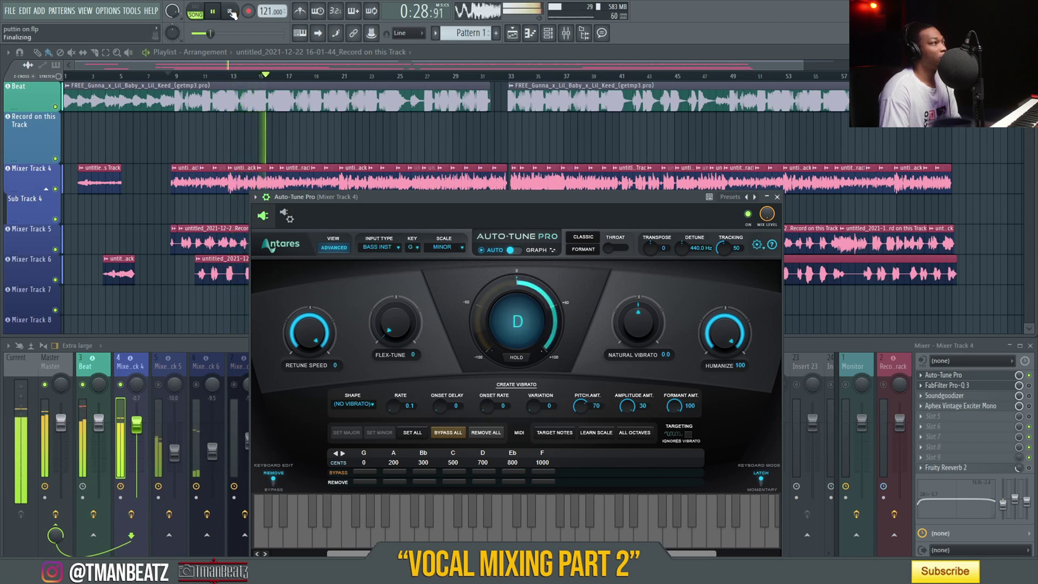
click(232, 13)
key(Escape)
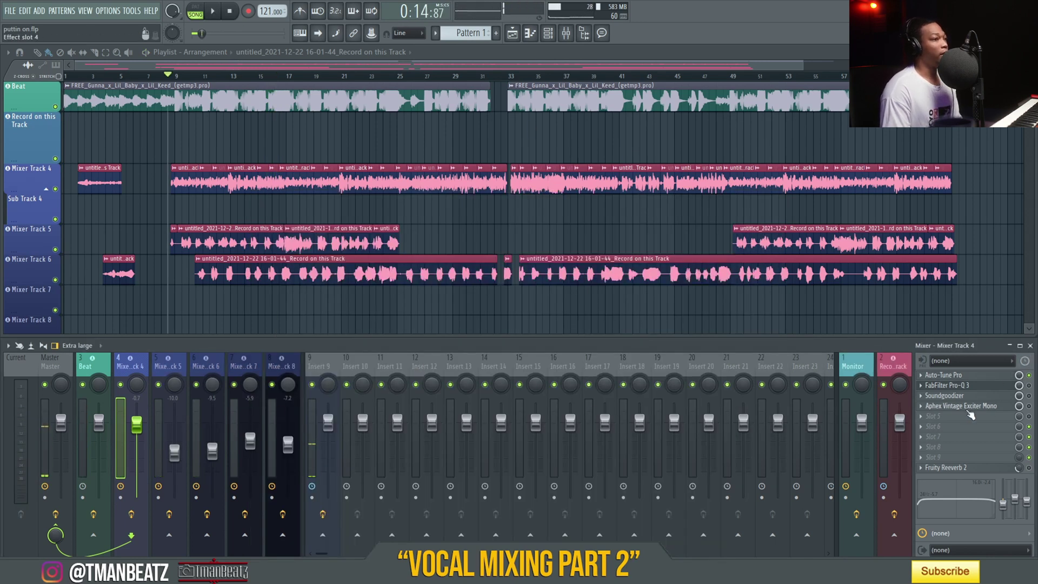
- Mute mixer tracks 5 and 6 and open Mixer Track 4's FabFilter Pro-Q 3
click(159, 385)
click(196, 385)
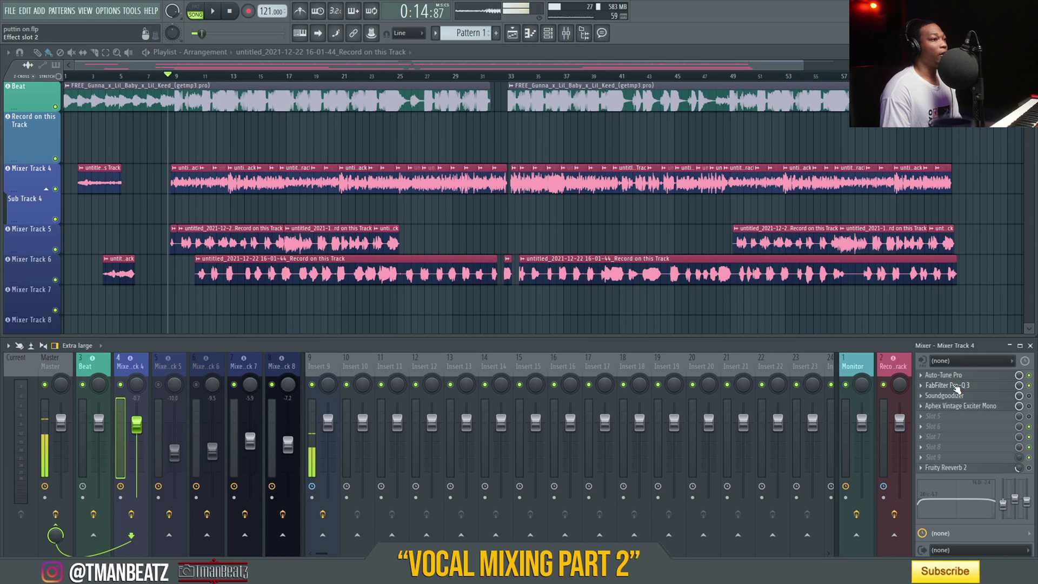
click(956, 386)
- Reposition the Pro-Q 3 window and show the Record on this Track insert's chain
drag(583, 282, 345, 225)
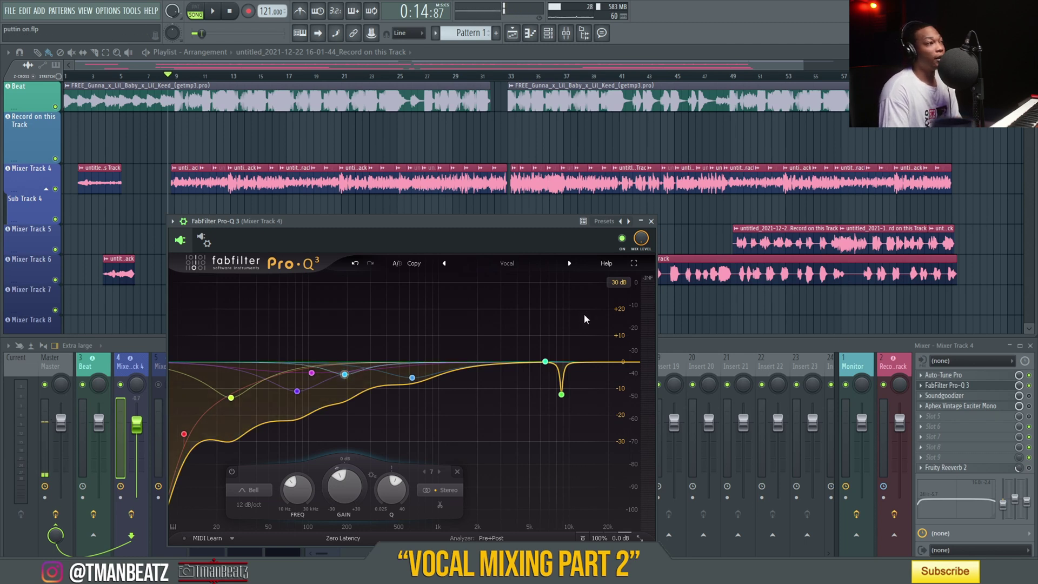
drag(364, 221, 674, 210)
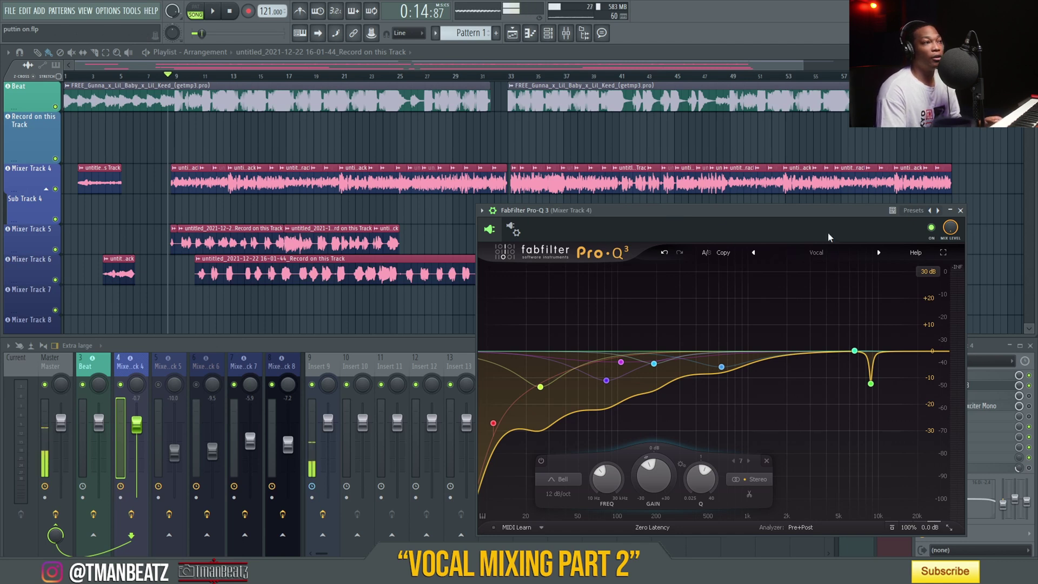
drag(800, 213, 662, 227)
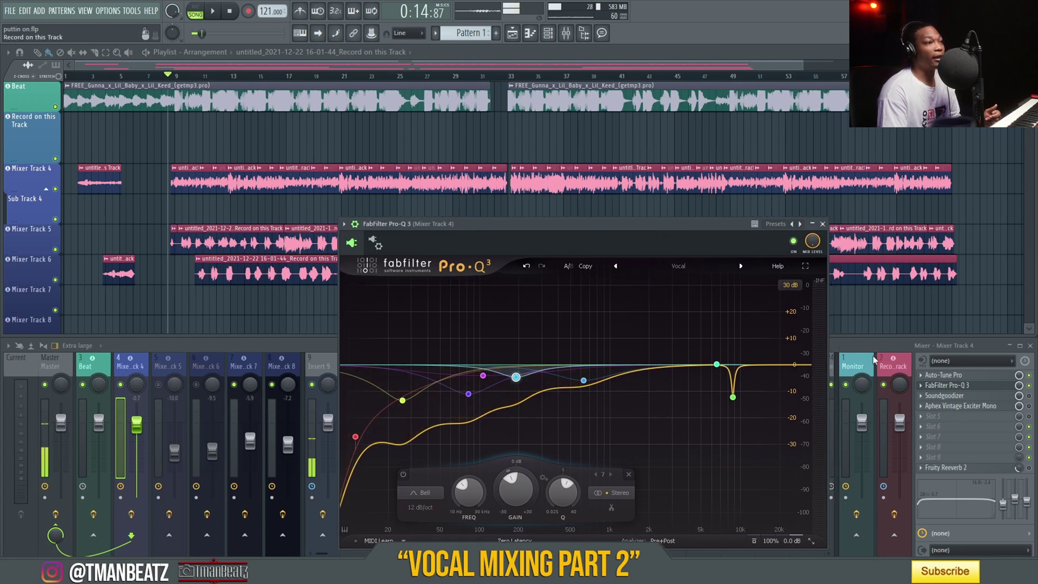
click(894, 365)
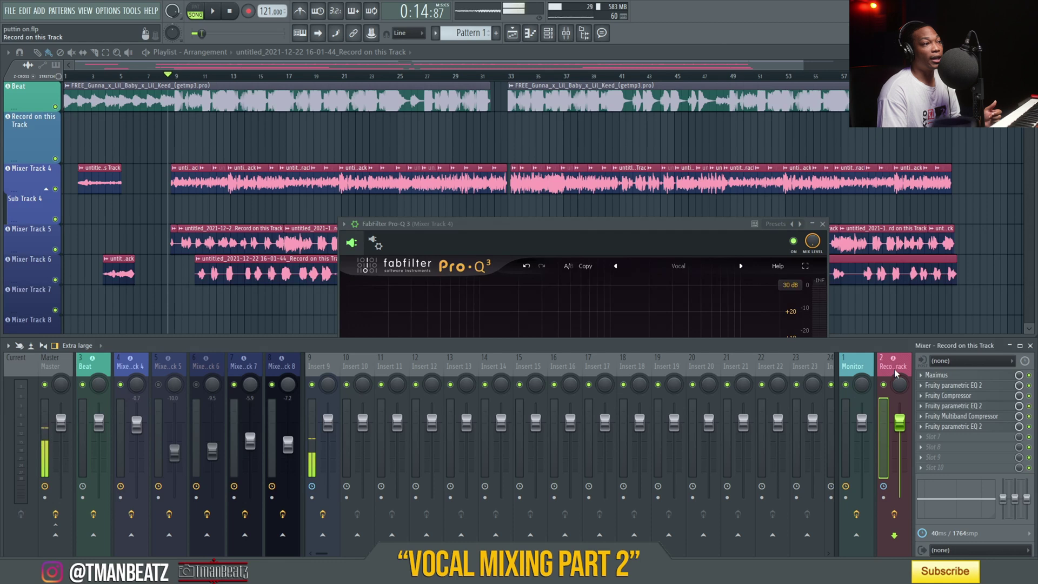
- Lower Mixer Track 4's Pro-Q 3 low cut to about 10.9 Hz, undoing a test bell boost
click(617, 226)
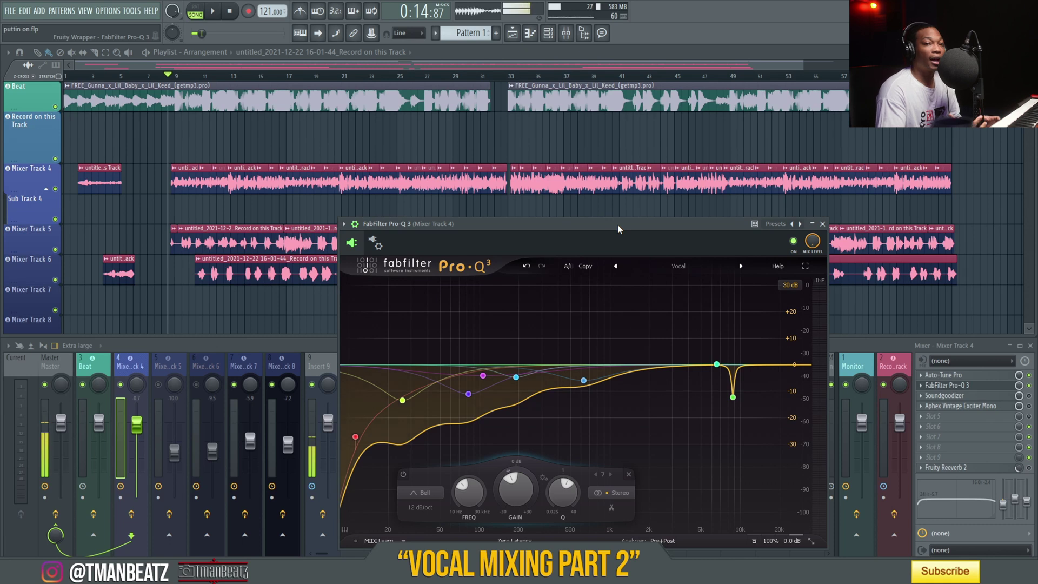
click(355, 437)
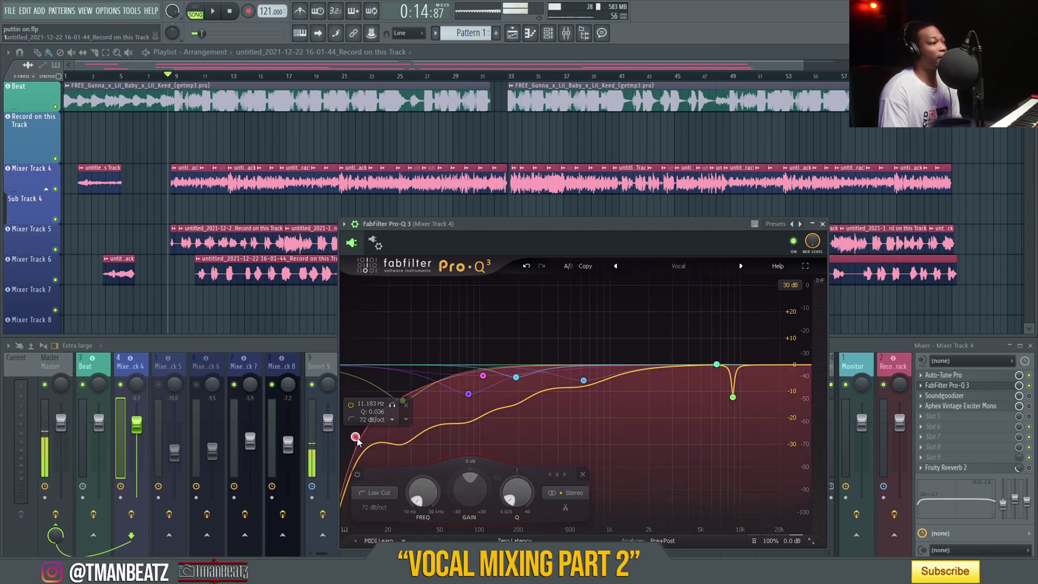
drag(357, 442, 354, 441)
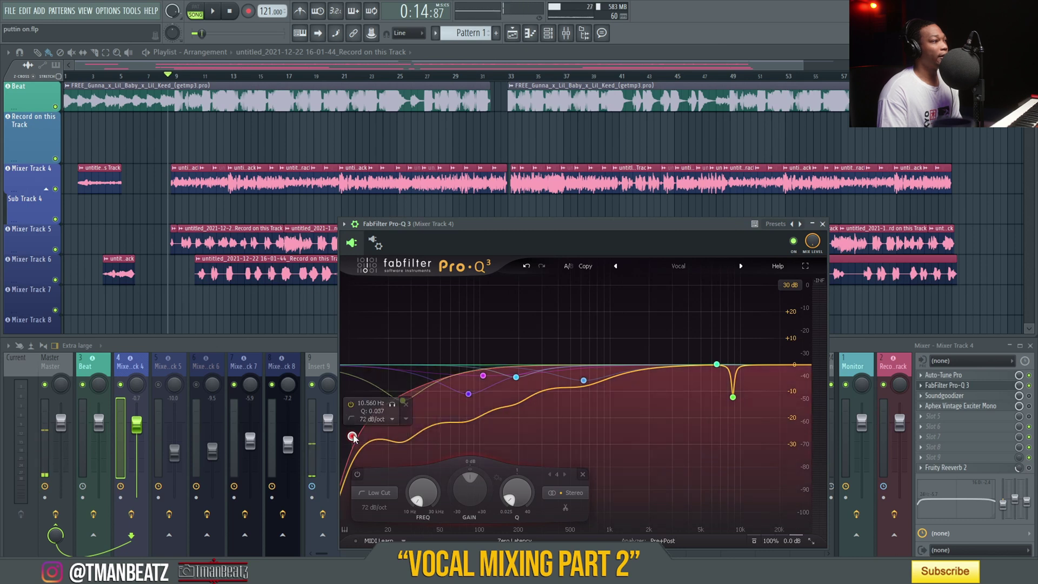
drag(351, 437, 353, 438)
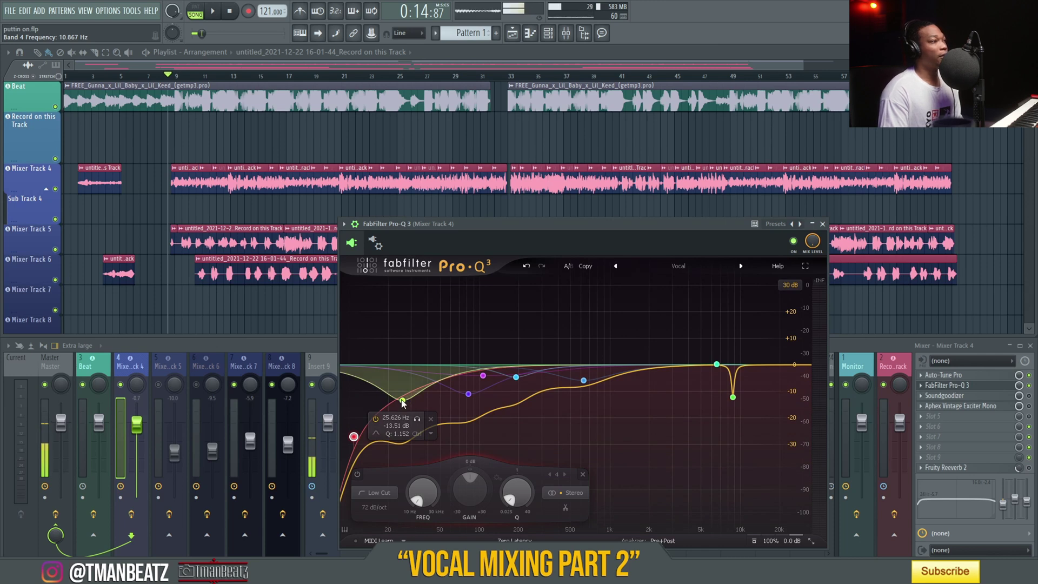
drag(468, 394, 468, 366)
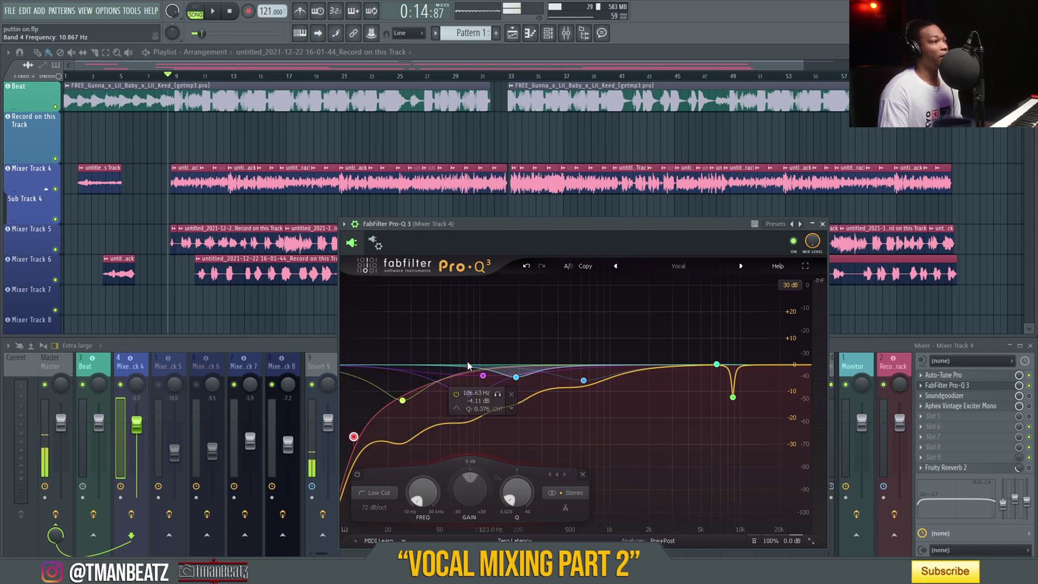
key(ctrl+z)
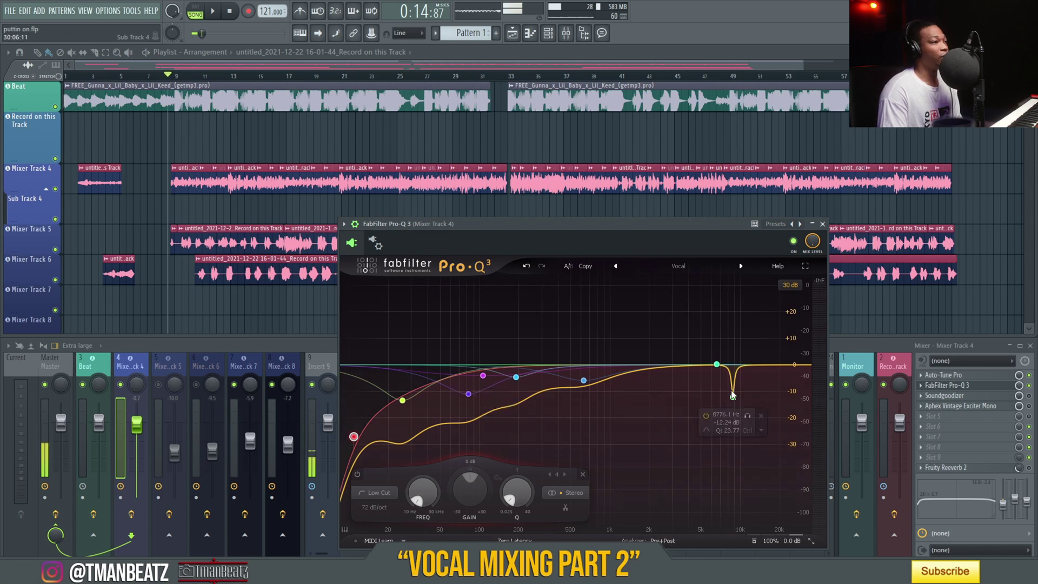
- Start song playback with the Pro-Q 3 window in front
click(169, 76)
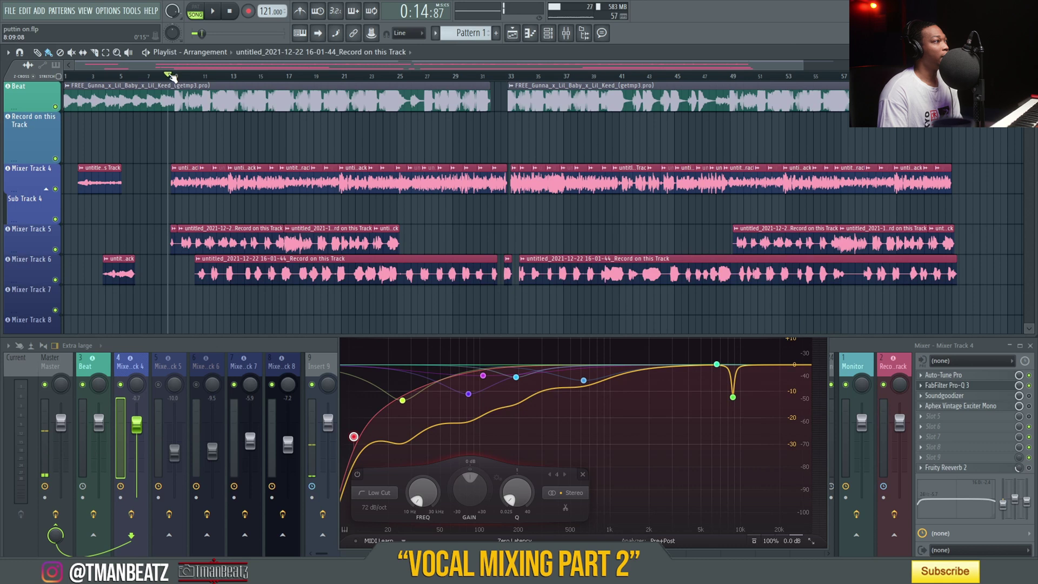
key(space)
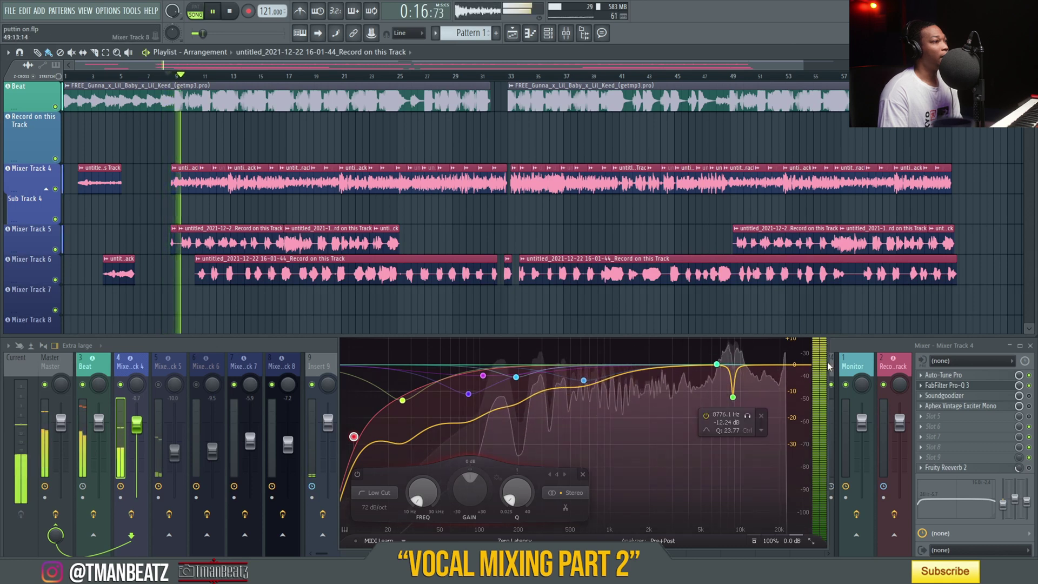
click(794, 378)
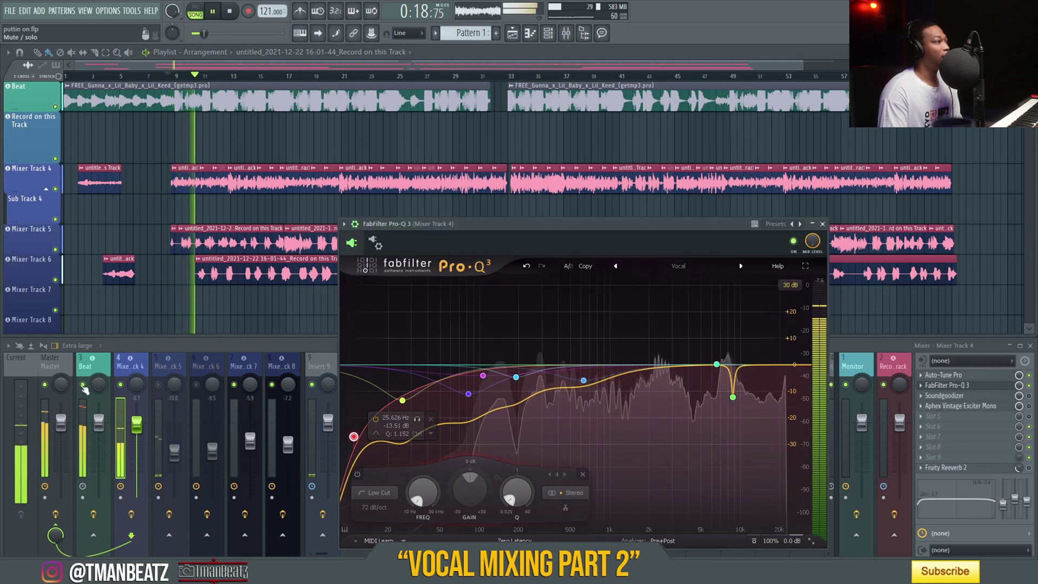
click(60, 382)
click(564, 225)
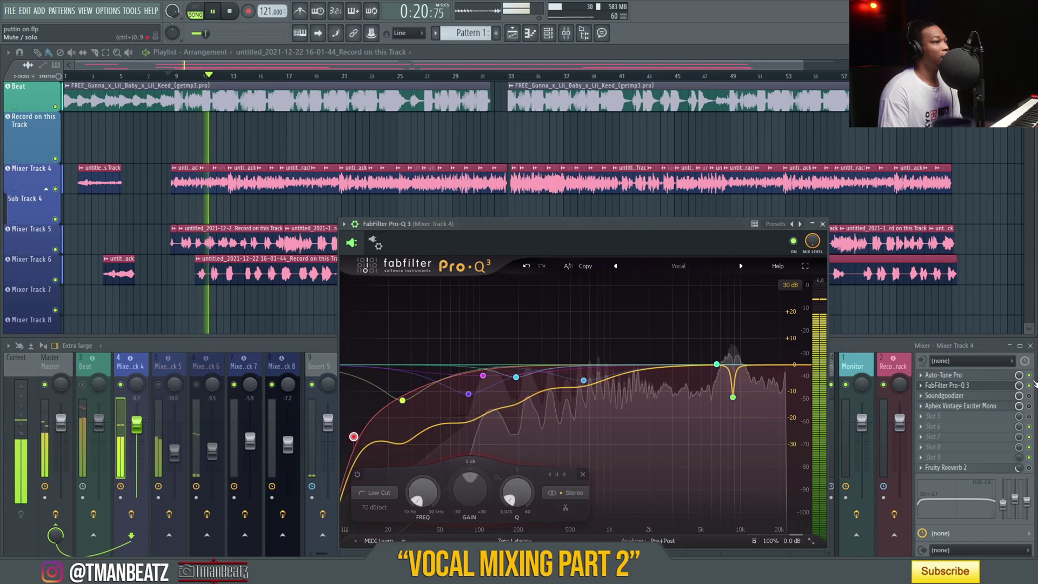
- Toggle Pro-Q 3's bypass twice to compare the vocal with and without it, then stop
click(1029, 385)
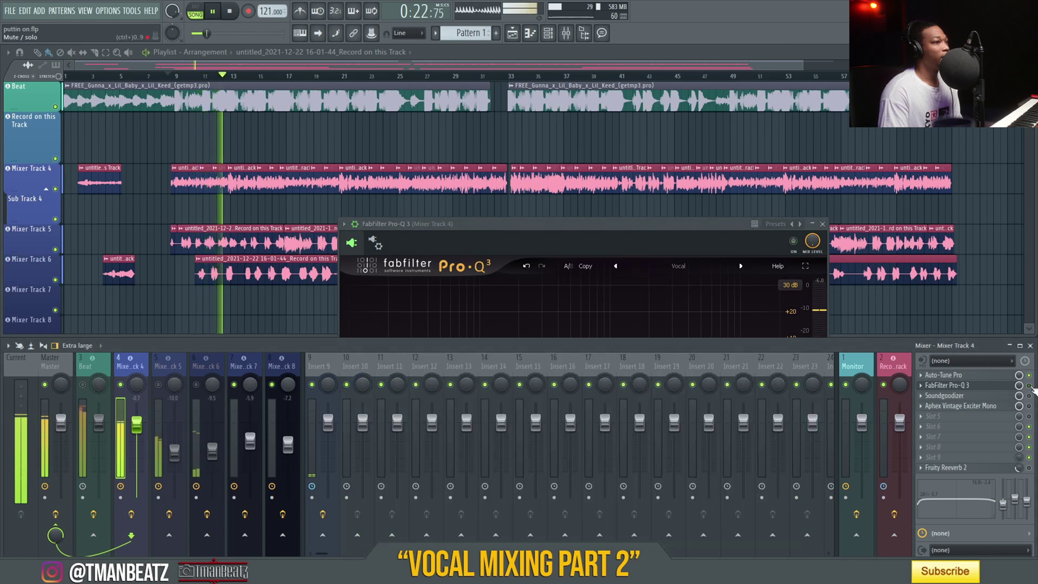
click(1029, 385)
click(1029, 384)
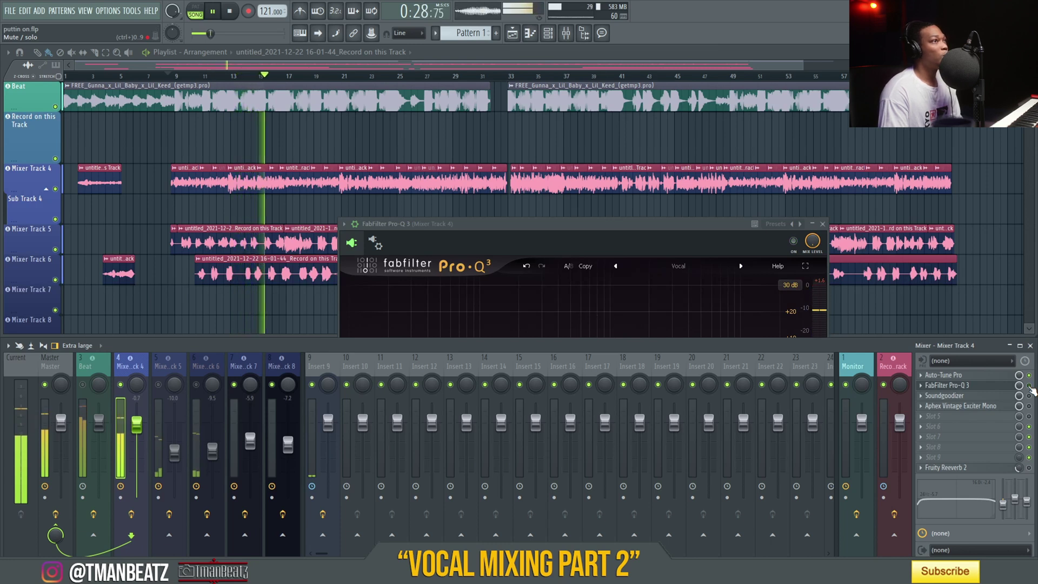
click(1028, 385)
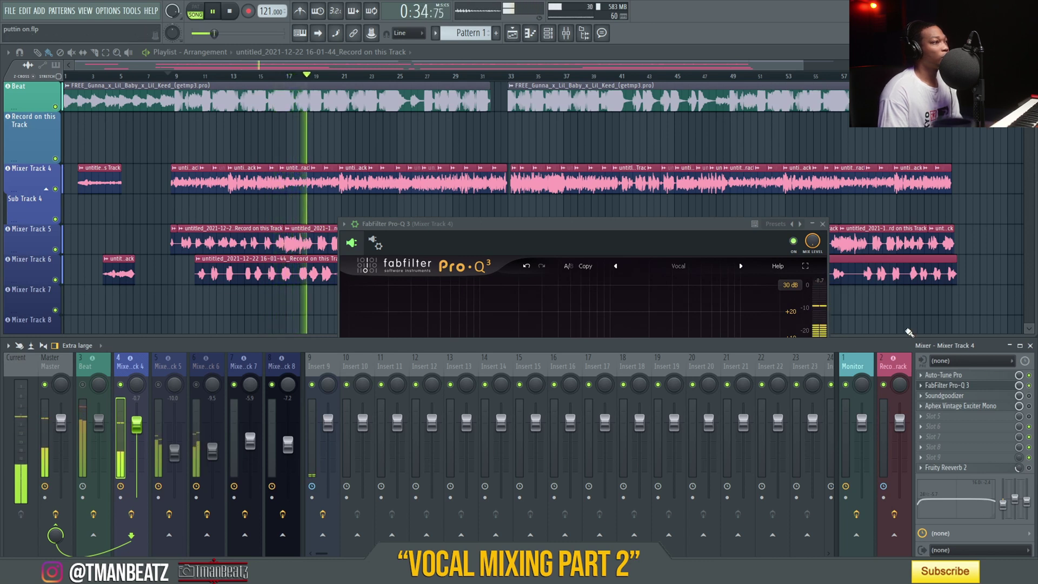
key(space)
click(635, 230)
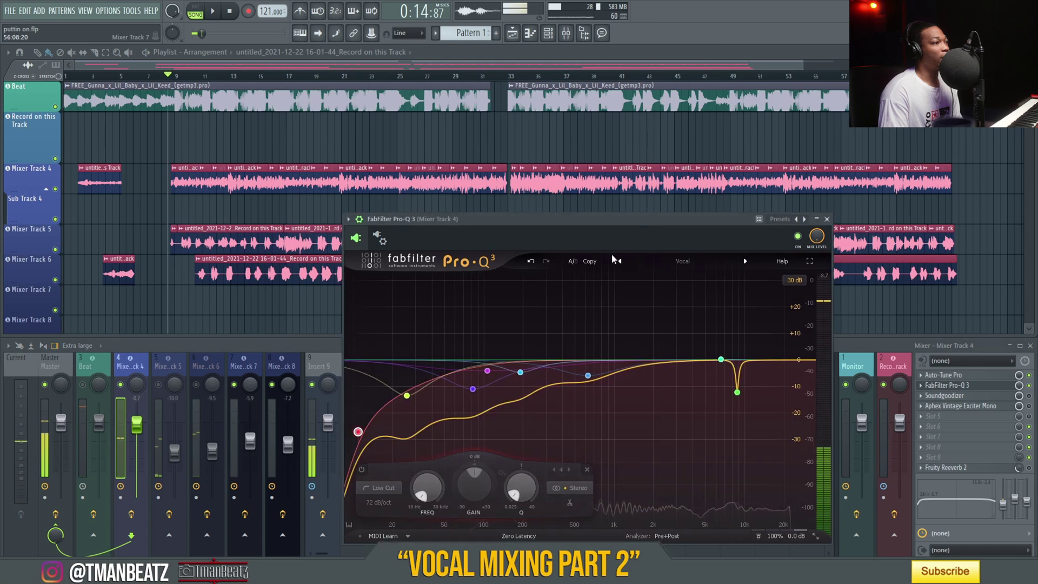
mouse_move(542, 405)
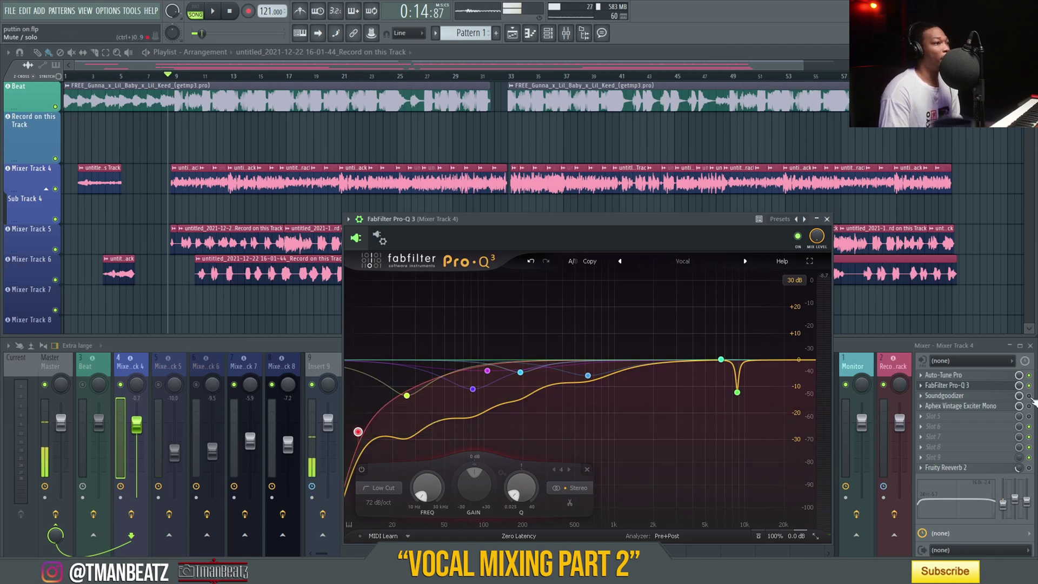
click(996, 403)
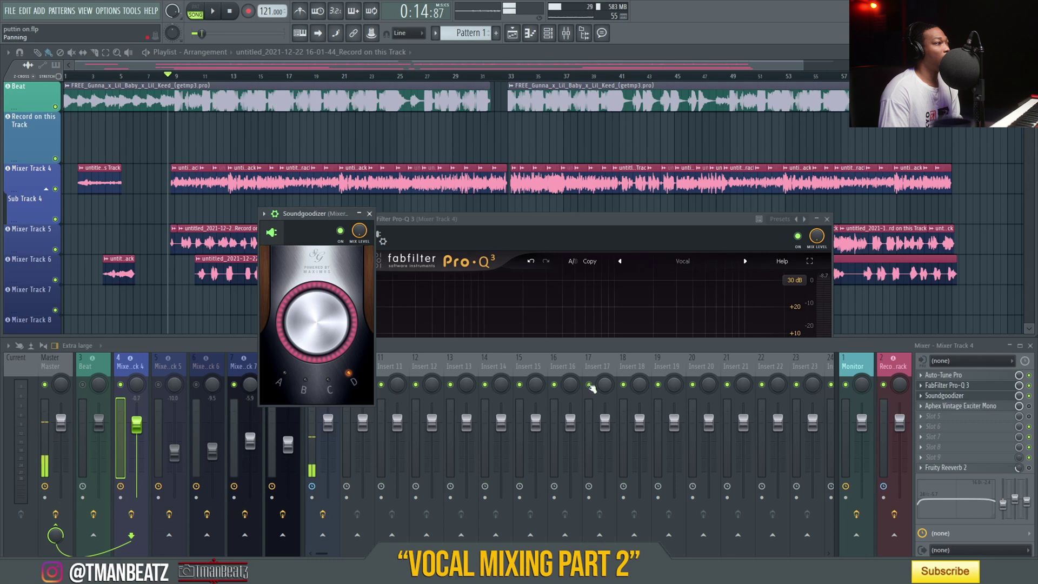
- Compare Mixer Track 4's Soundgoodizer on and off during playback, then open Aphex Vintage Exciter Mono
key(space)
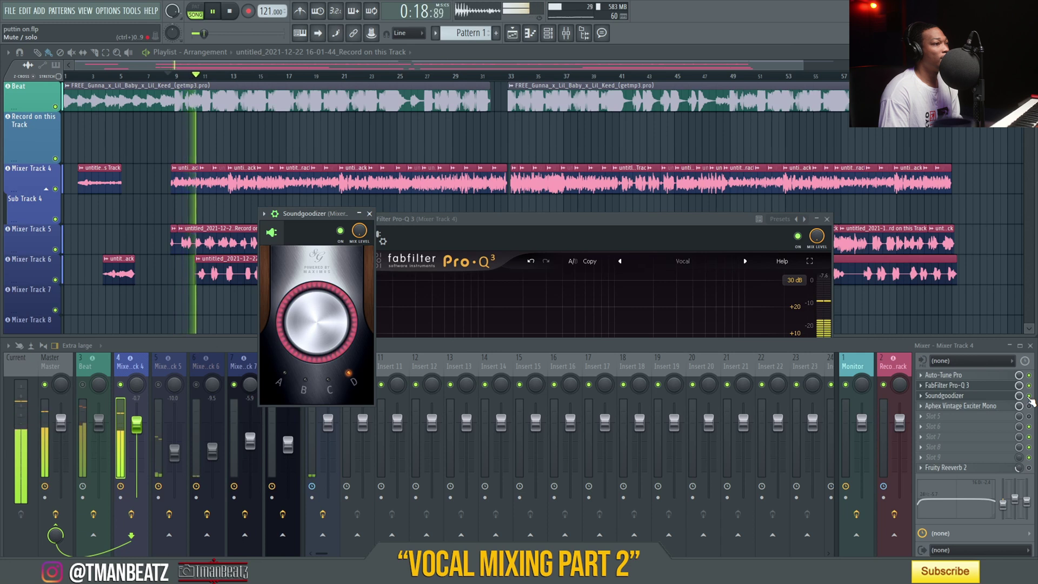
click(1029, 396)
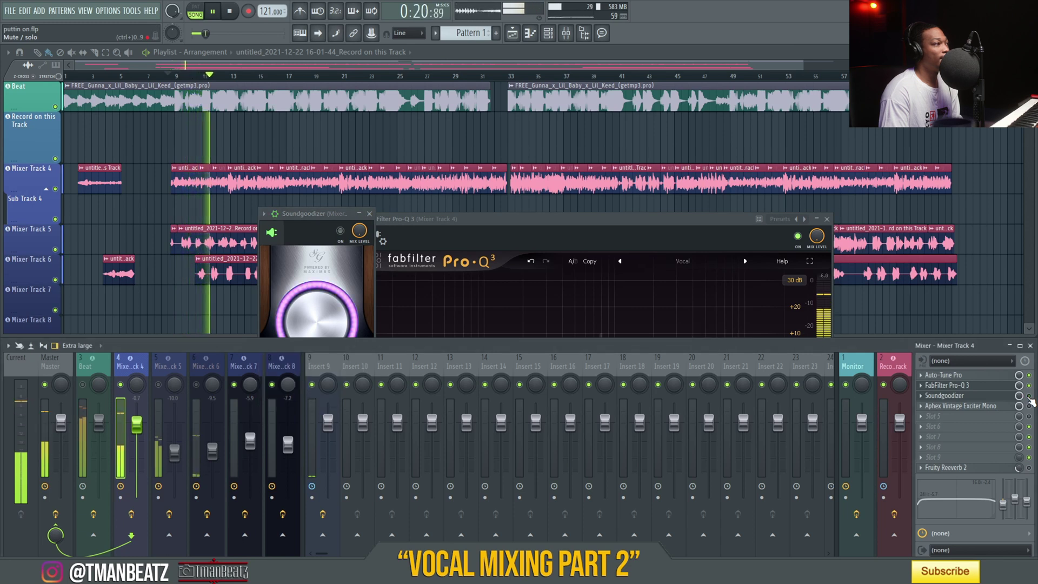
click(1030, 398)
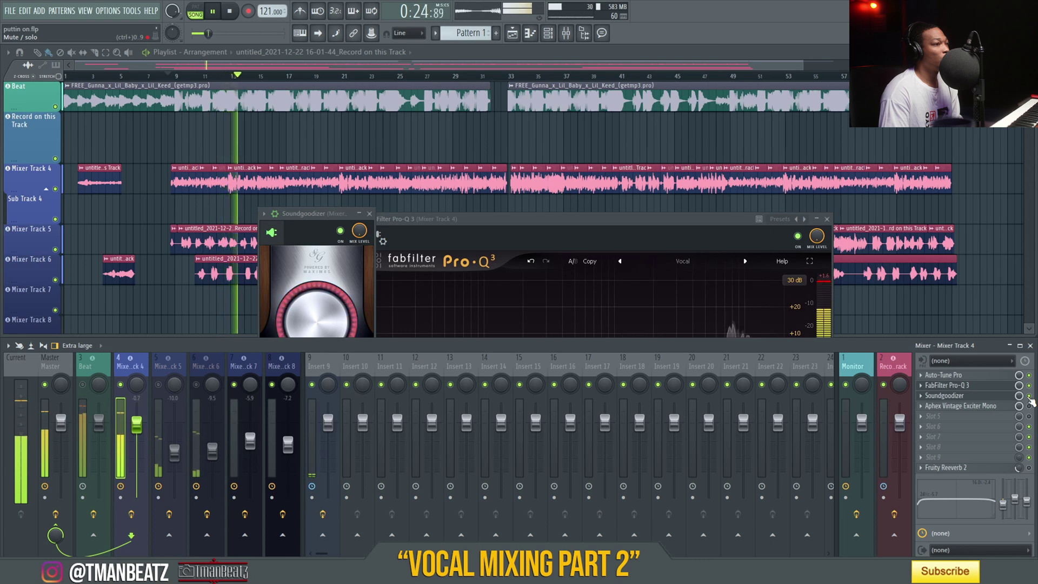
click(1029, 398)
click(1029, 398)
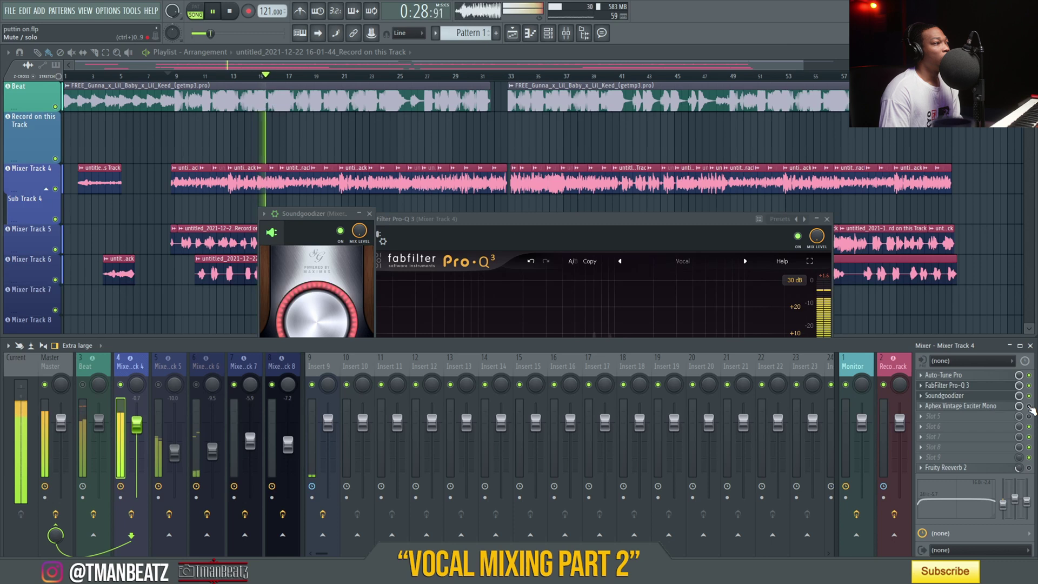
key(space)
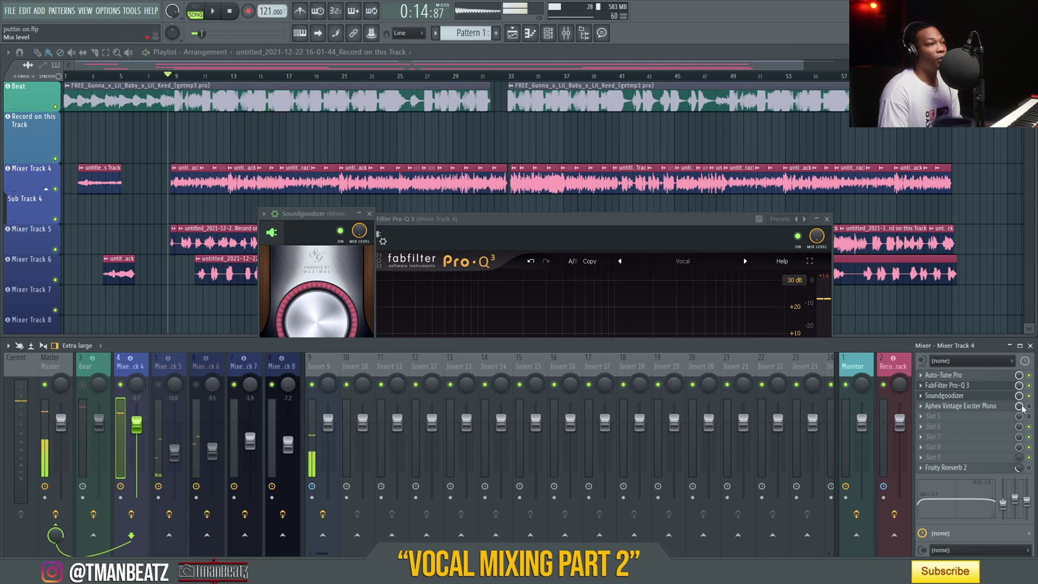
click(991, 407)
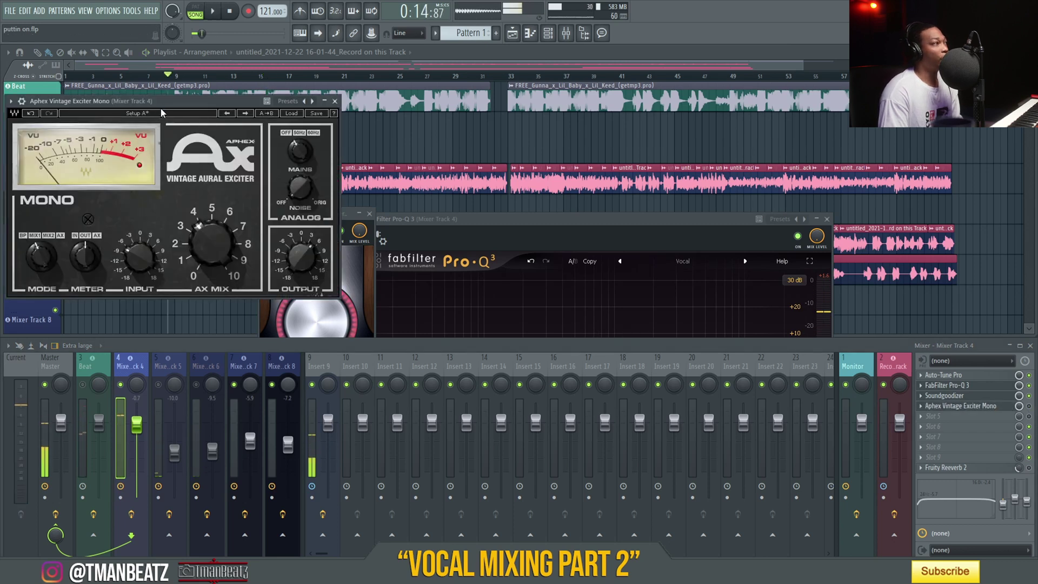
- Move the Aphex Vintage Exciter window aside and briefly audition the vocal through it
drag(170, 108, 247, 171)
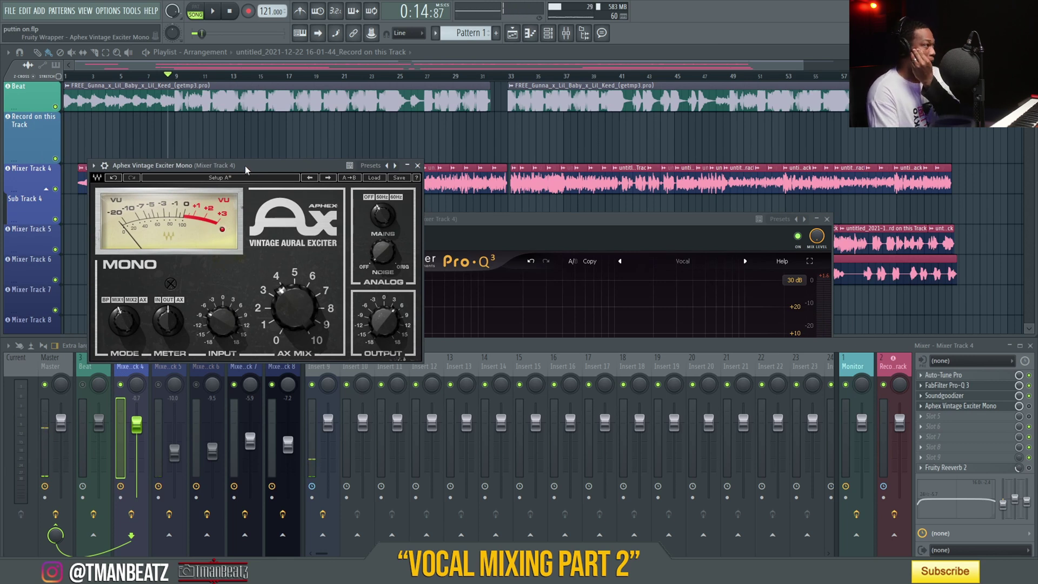
drag(222, 173, 419, 331)
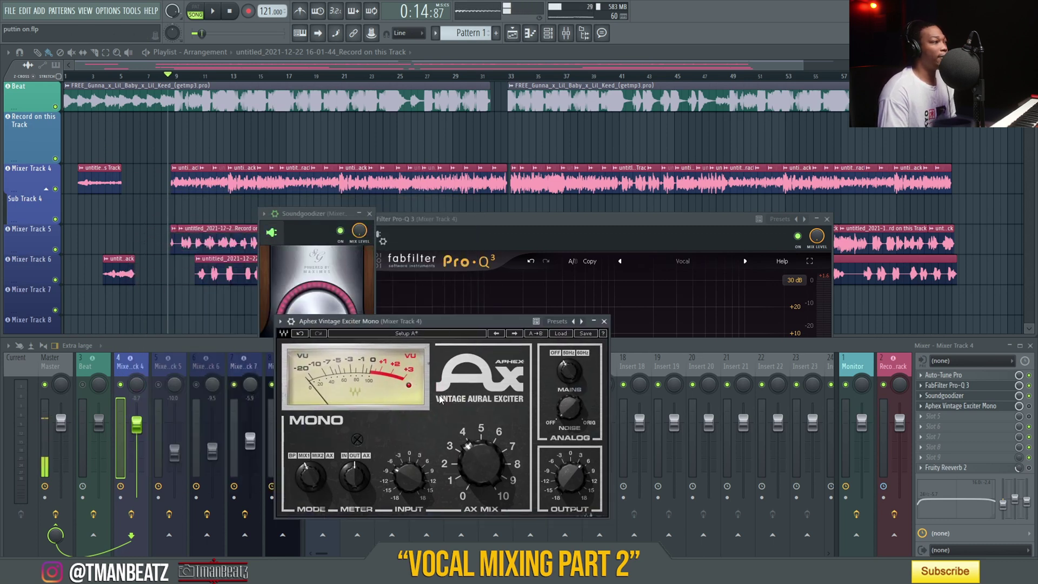
key(space)
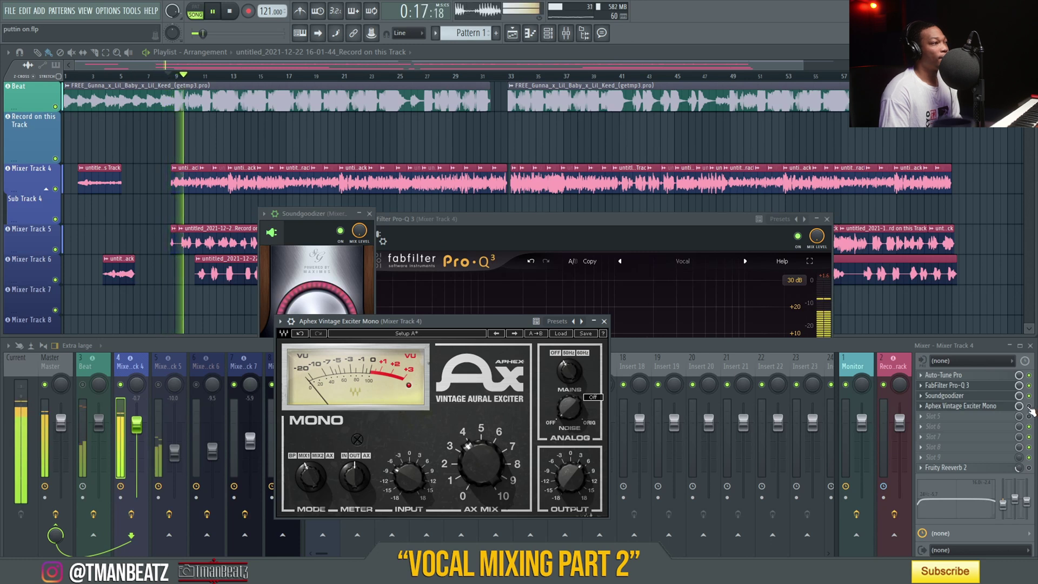
click(1030, 411)
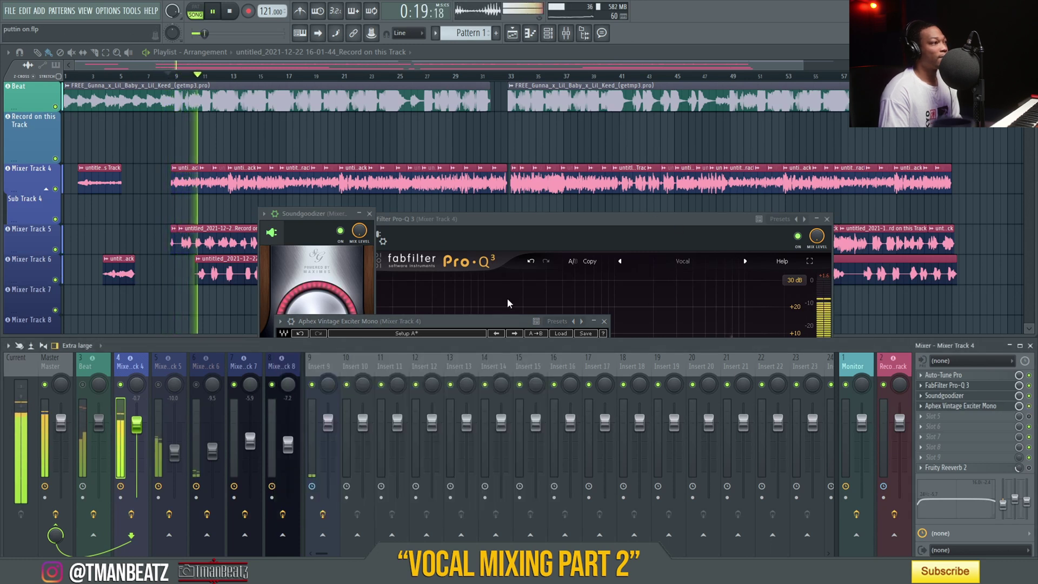
double_click(478, 321)
drag(479, 321, 513, 269)
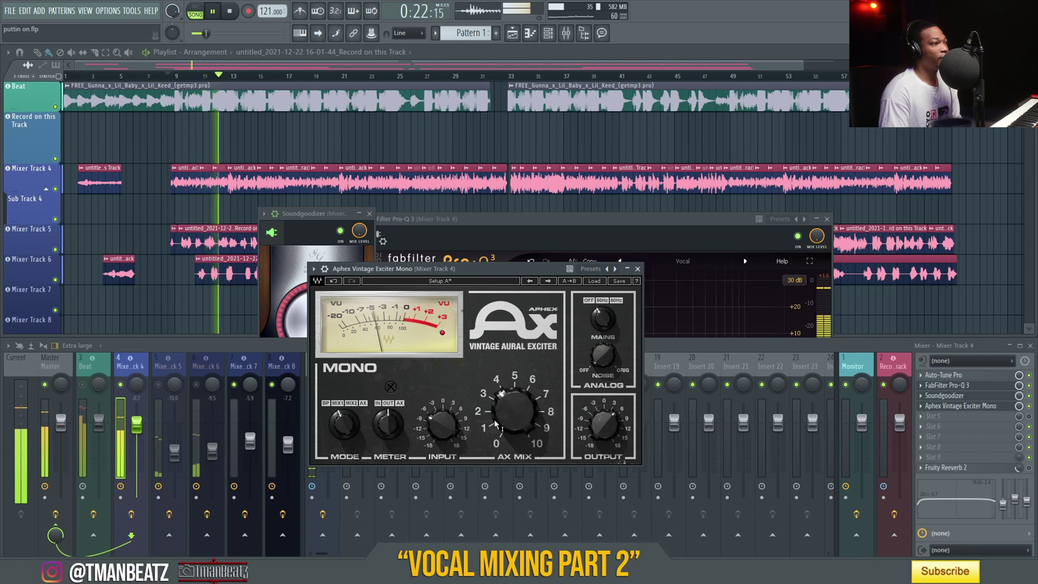
key(space)
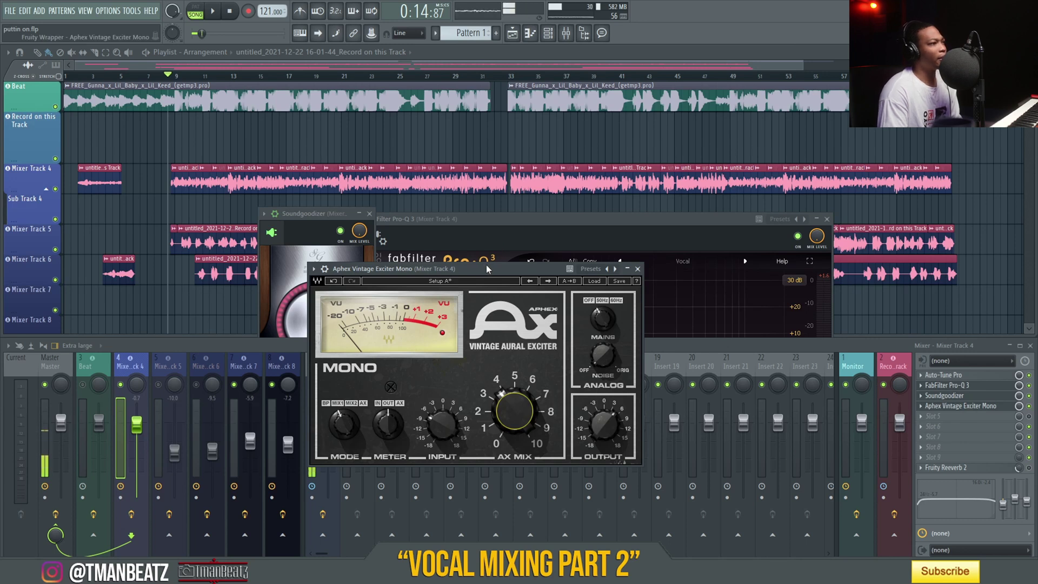
- Place the exciter window over the mixer and play the song again to audition it
drag(492, 272, 619, 337)
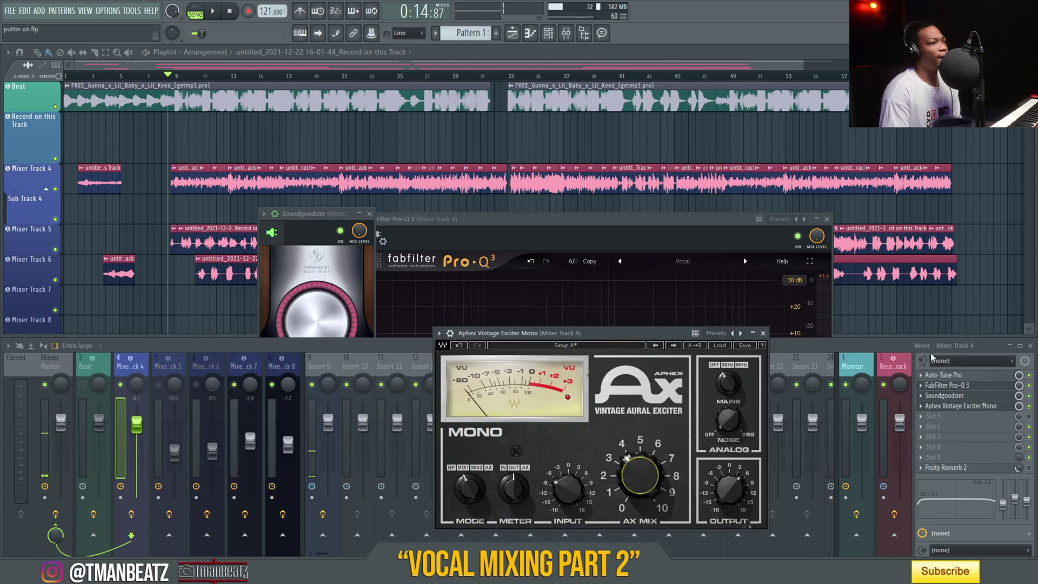
key(space)
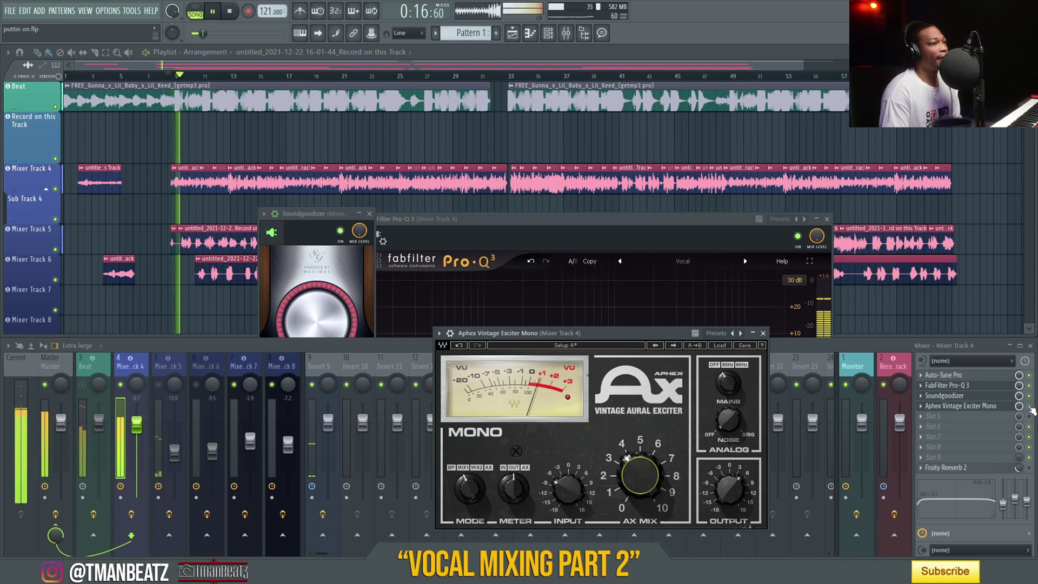
click(1031, 409)
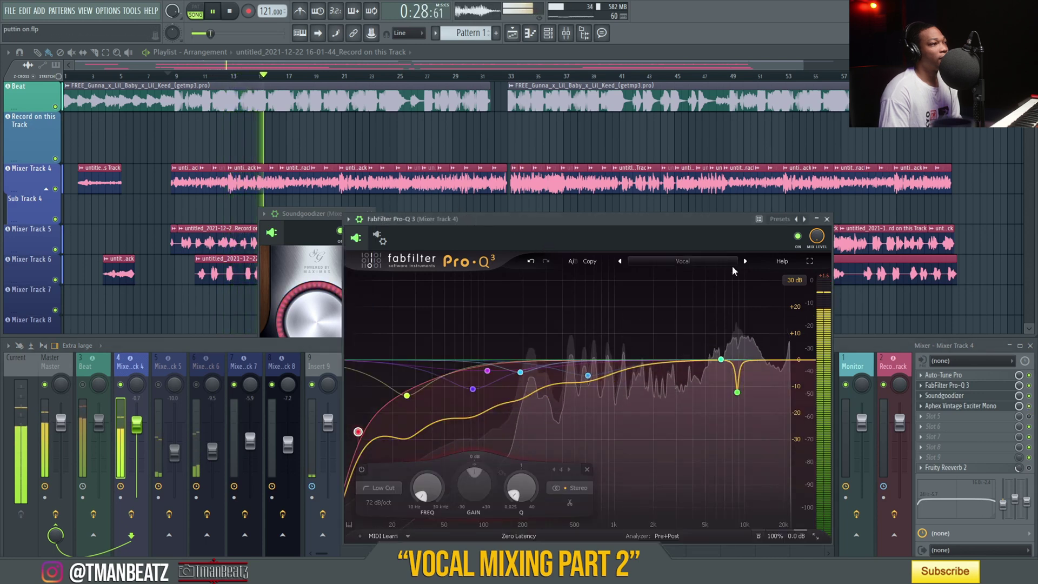
- Stop playback, check Mixer Track 4's Fruity Reeverb 2, close the plugin windows and unmute Beat
key(space)
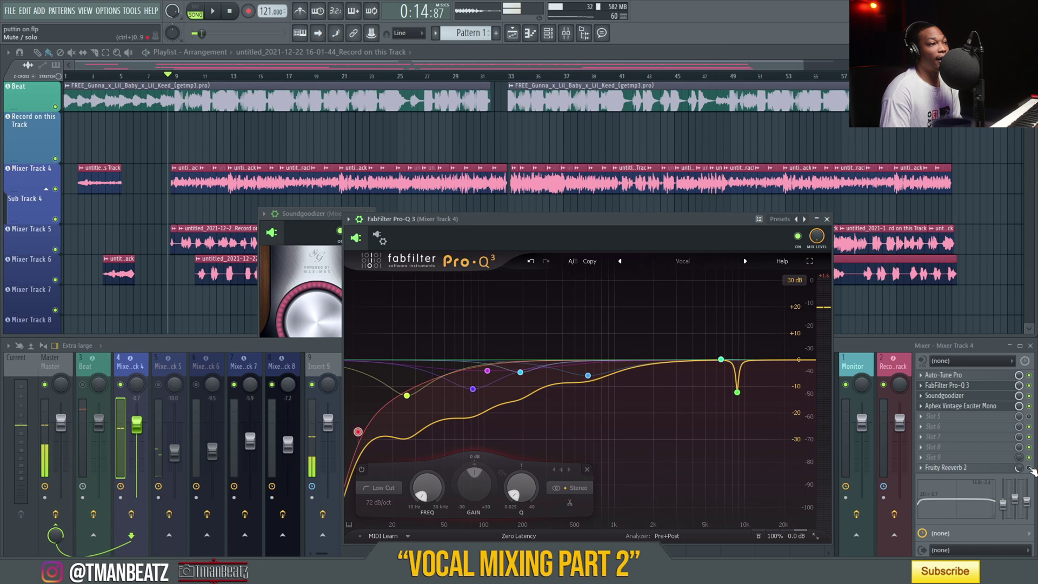
click(967, 467)
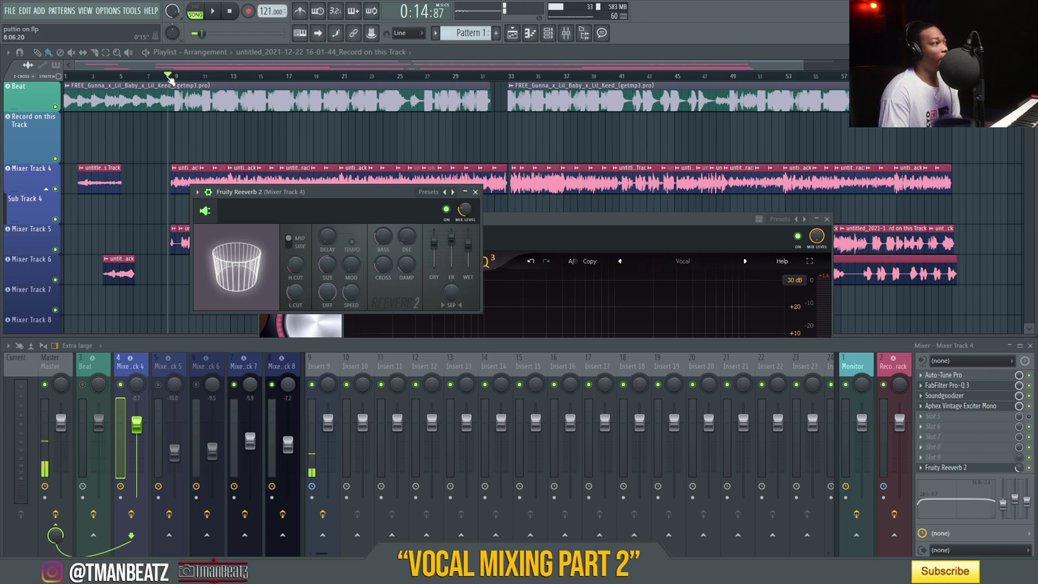
click(169, 80)
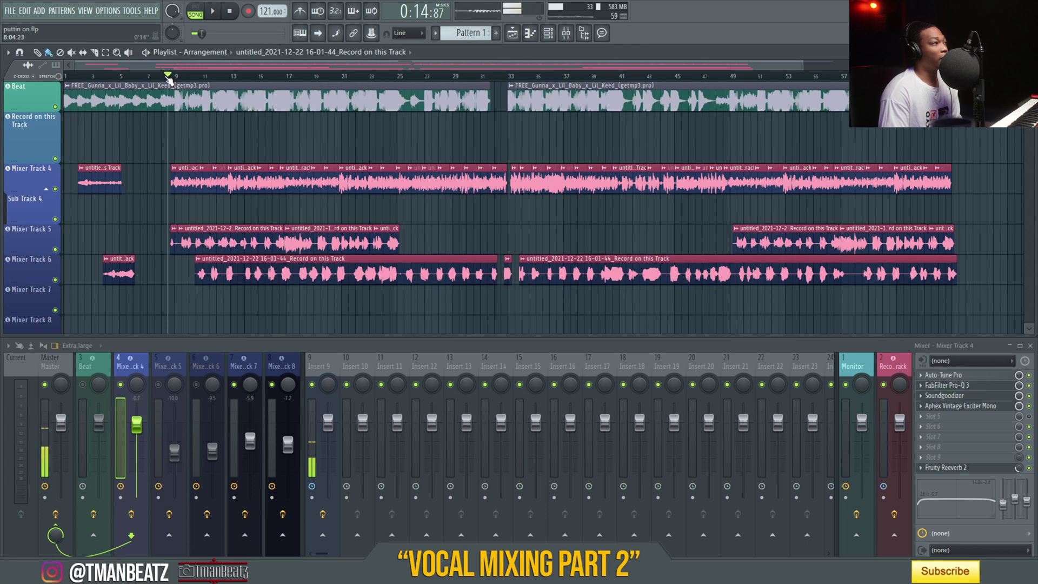
click(83, 385)
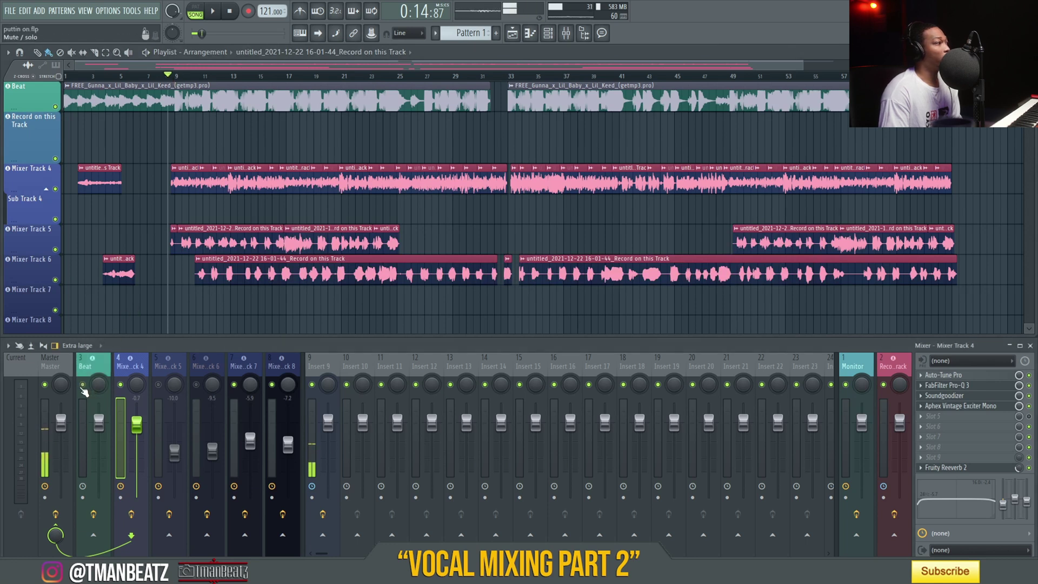
- Play briefly with the beat audible, then stop and open Mixer Track 5's Auto-Tune Pro
key(space)
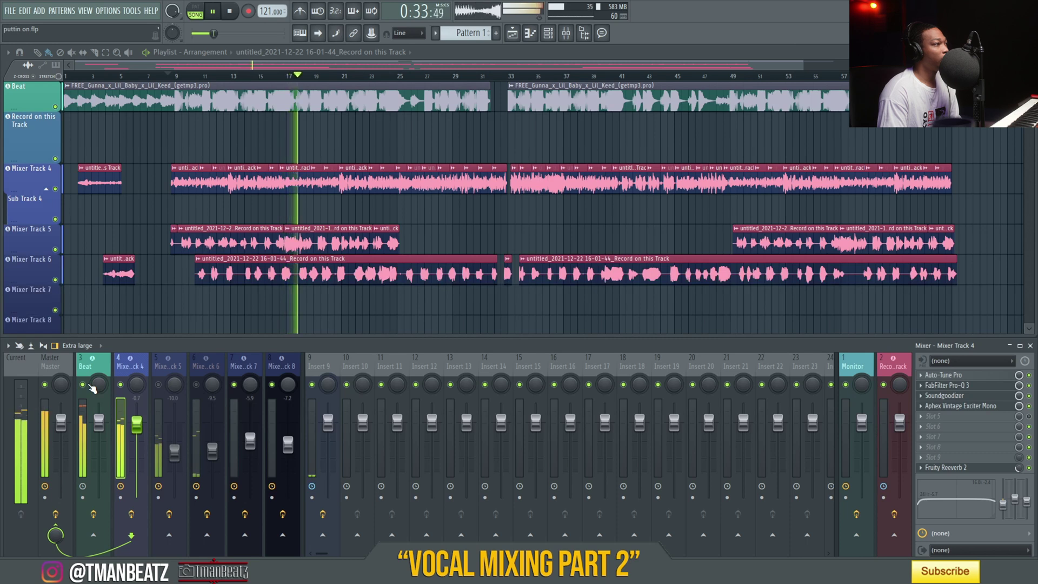
key(space)
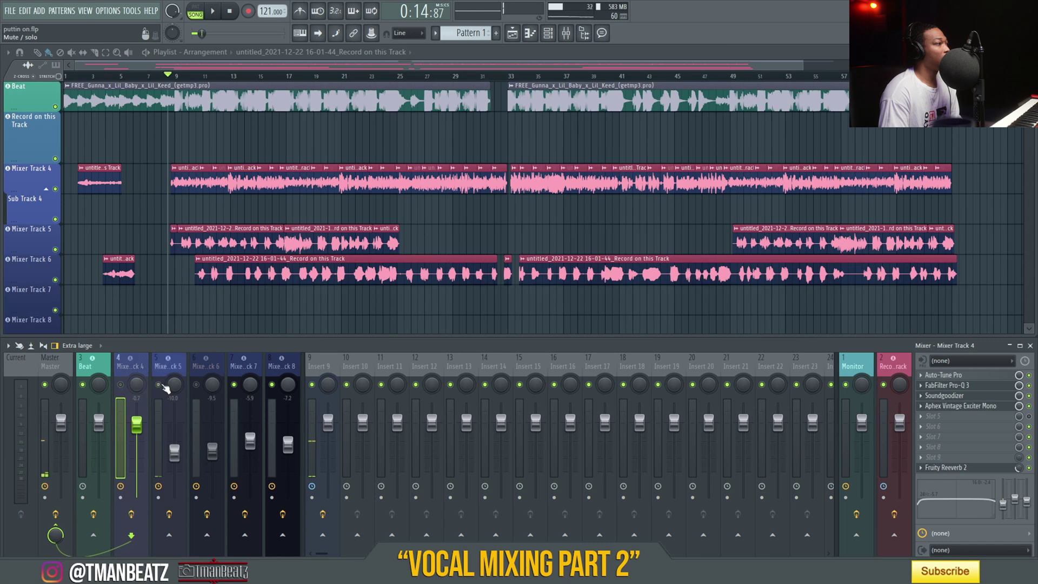
click(166, 373)
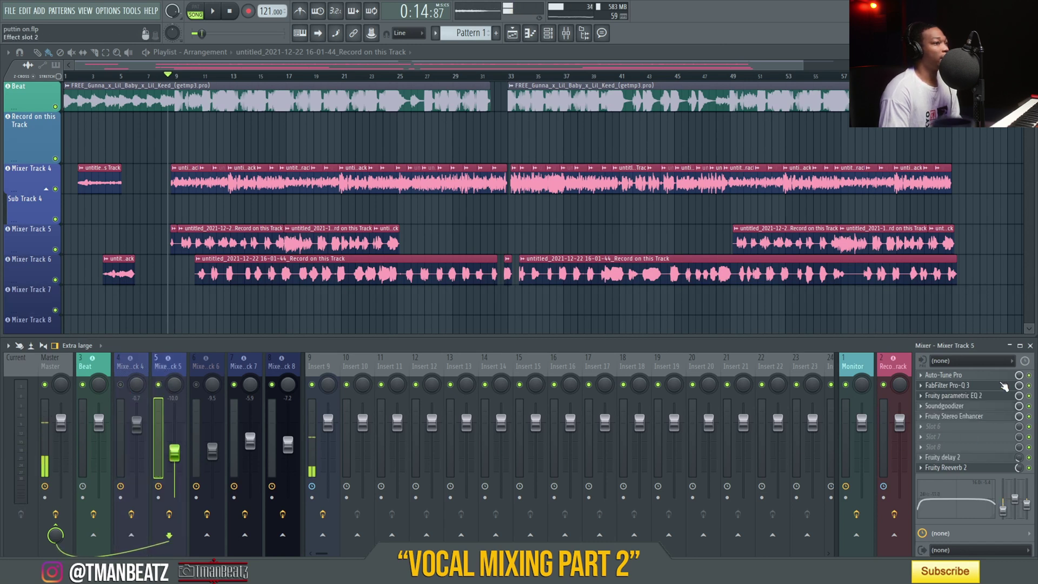
click(987, 377)
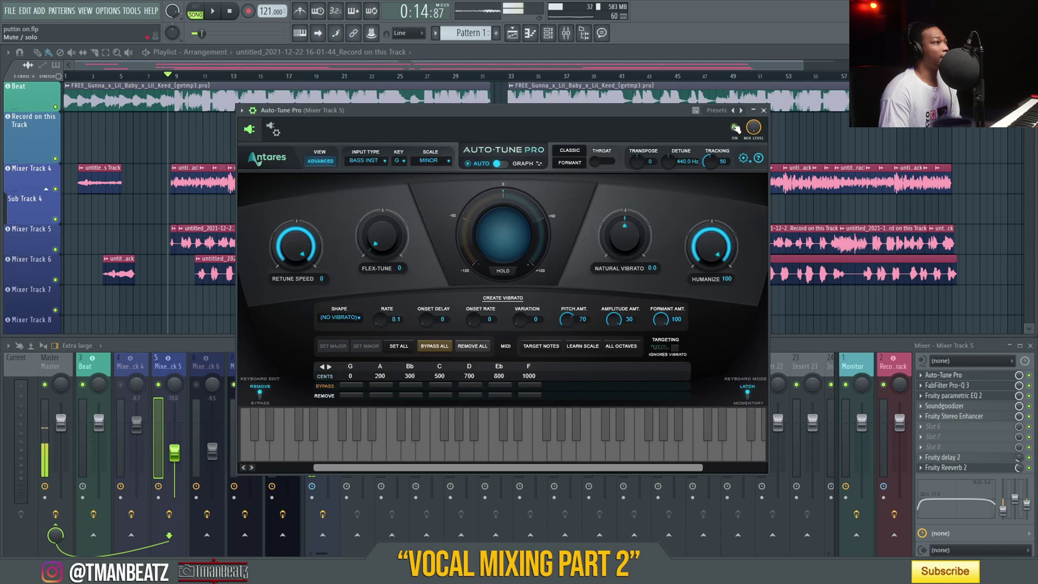
- Close Auto-Tune Pro and open track 5's Pro-Q 3, arranging its window beside the mixer
click(764, 111)
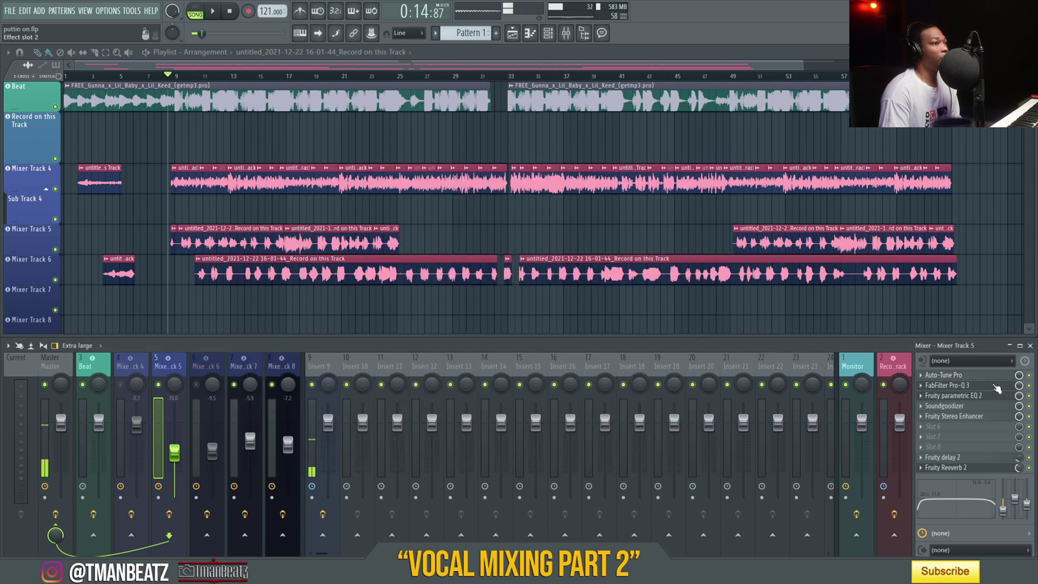
click(988, 386)
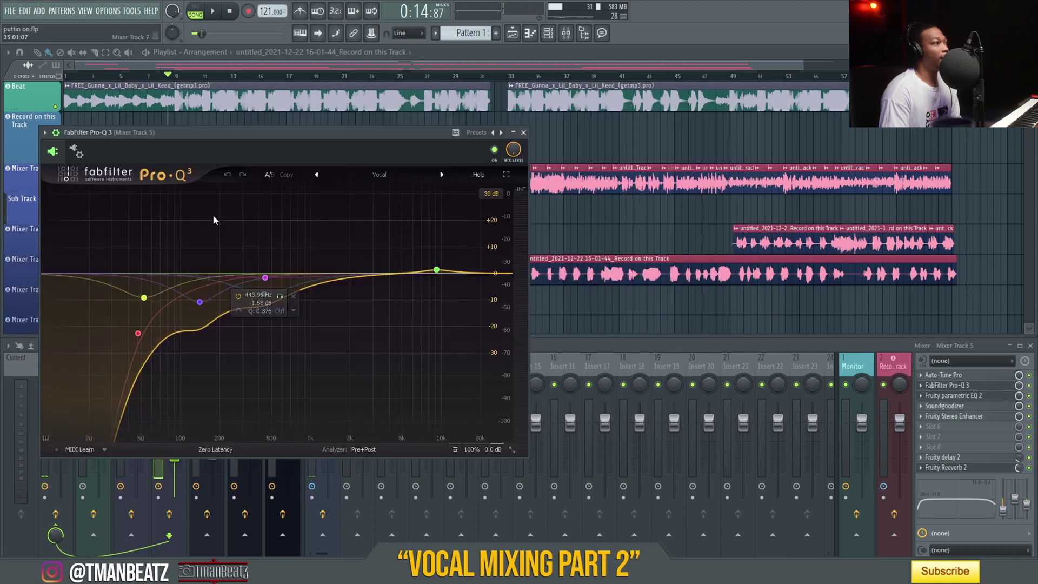
drag(176, 141, 453, 304)
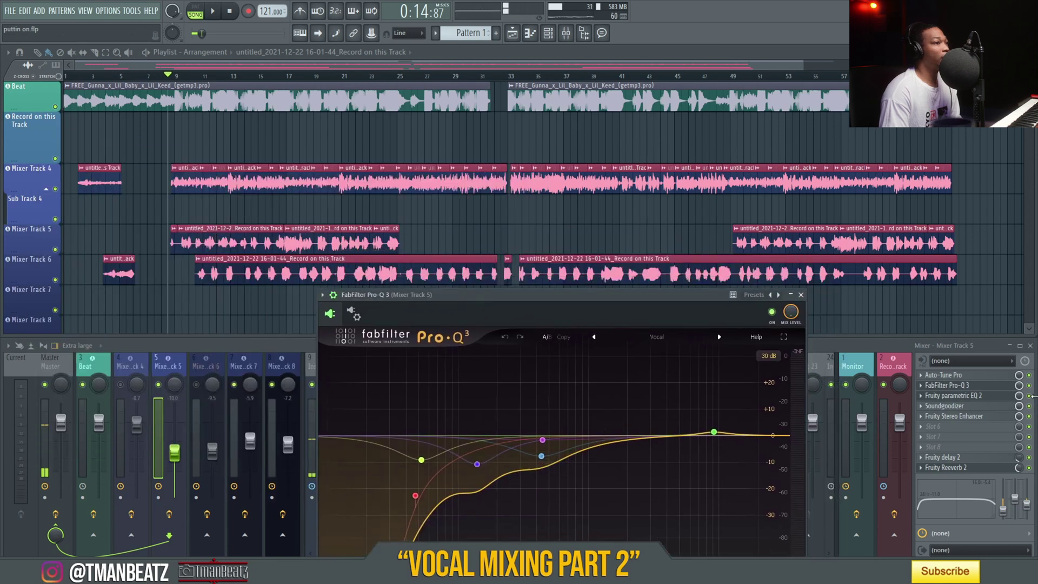
click(1034, 401)
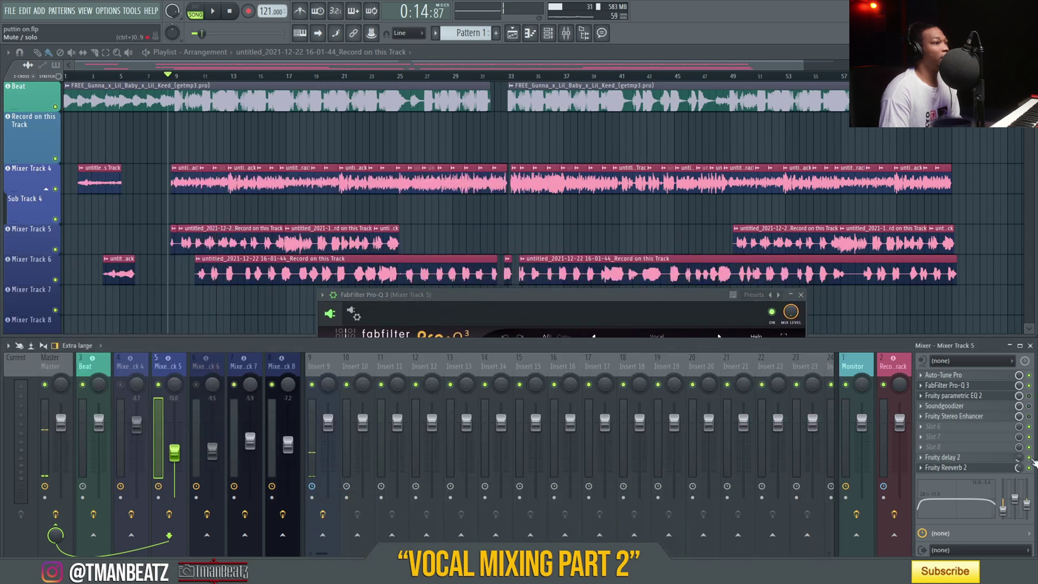
drag(504, 297, 654, 199)
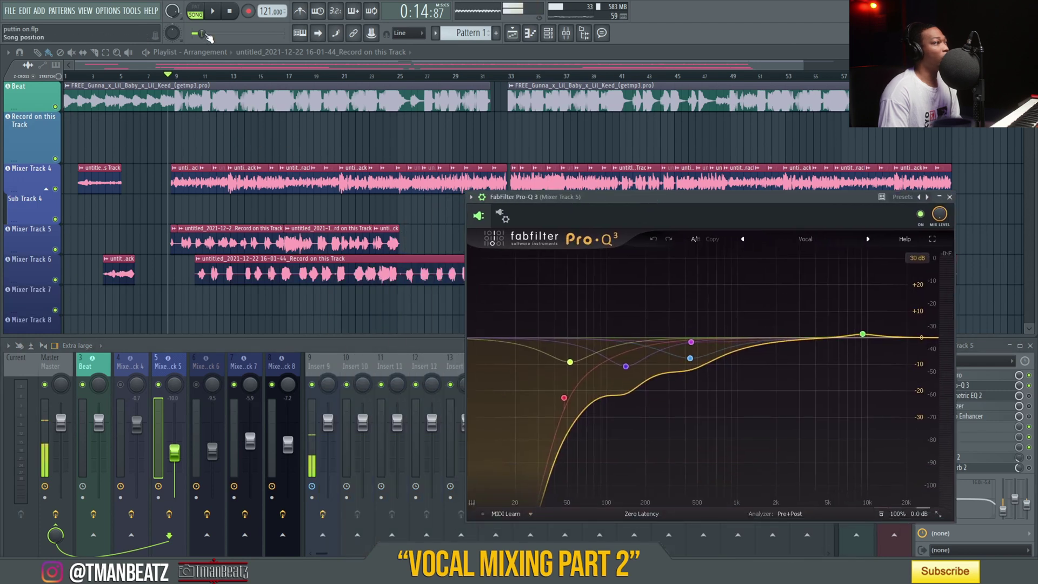
- Bypass track 5's Pro-Q 3 and play the vocal to hear it without EQ
click(1029, 385)
key(space)
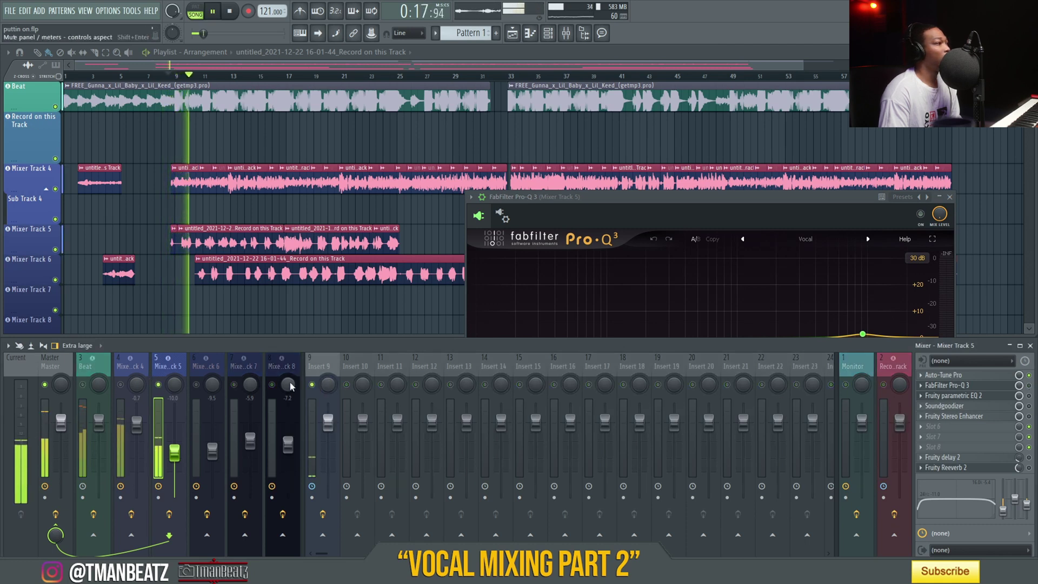
drag(637, 198, 345, 183)
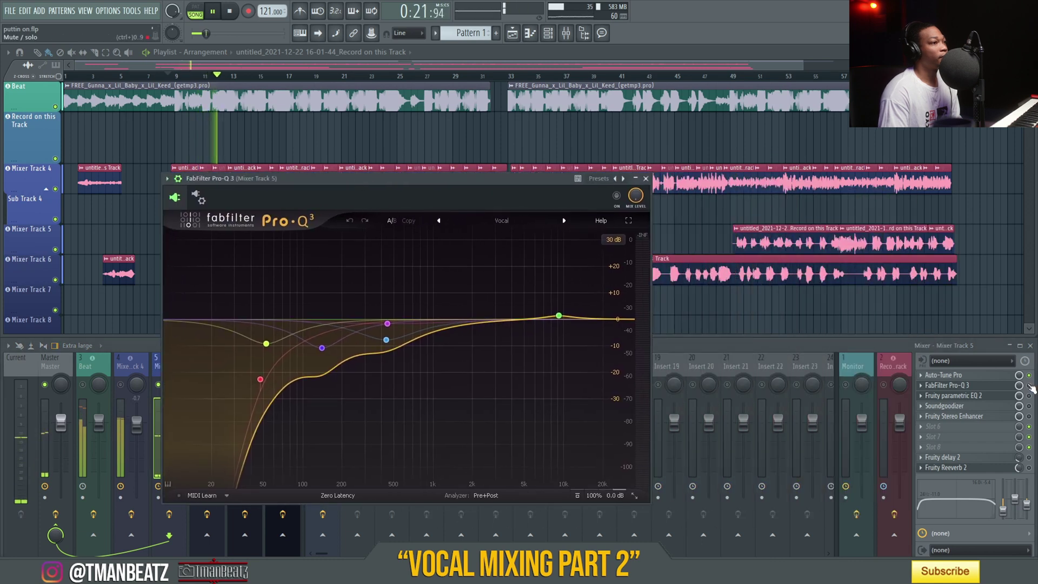
click(829, 350)
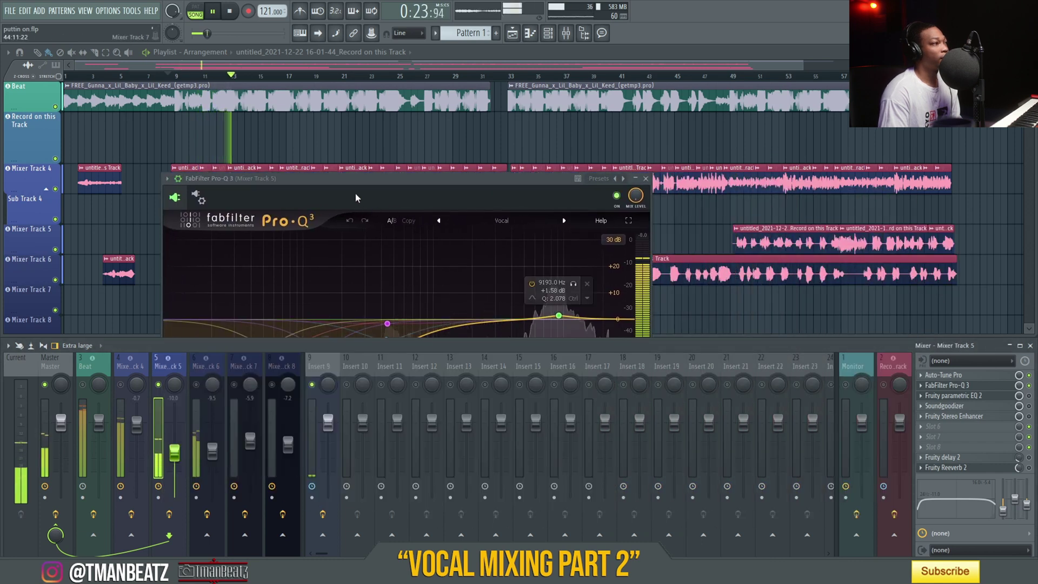
drag(368, 180, 725, 87)
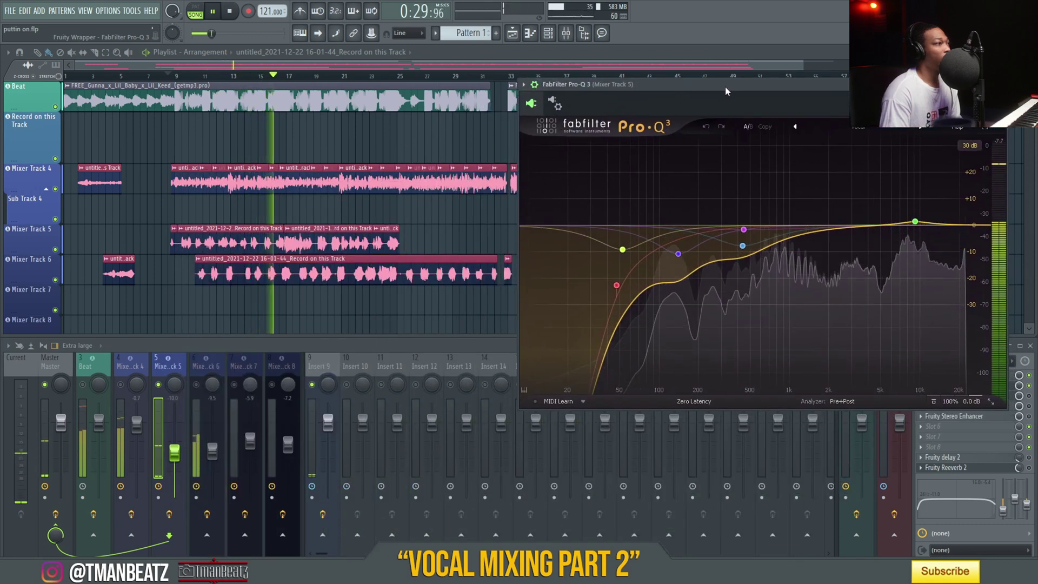
drag(724, 86, 693, 90)
key(space)
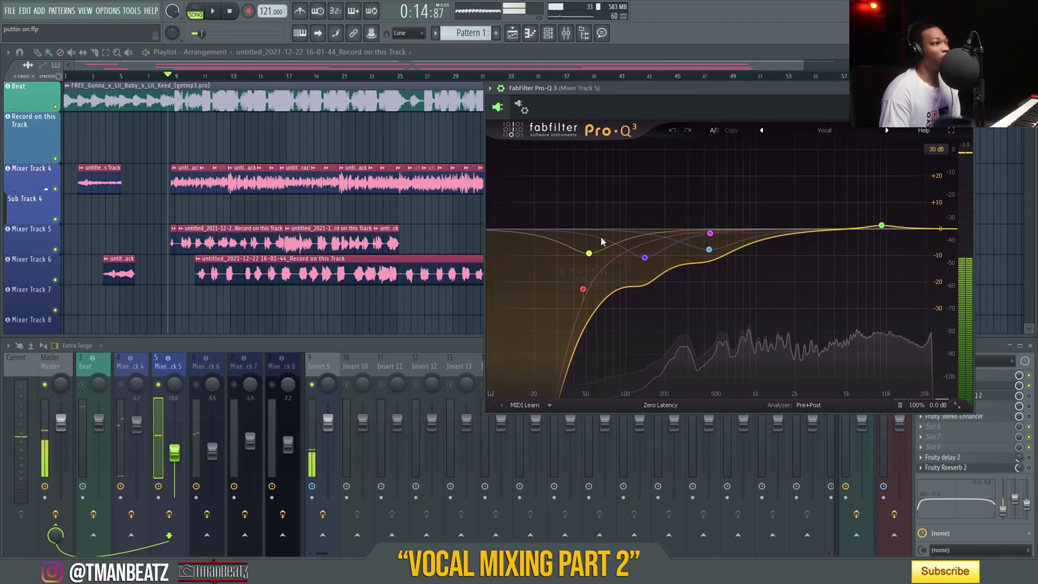
- Select Pro-Q 3's 47 Hz low-cut band, then open track 5's Fruity parametric EQ 2
click(583, 288)
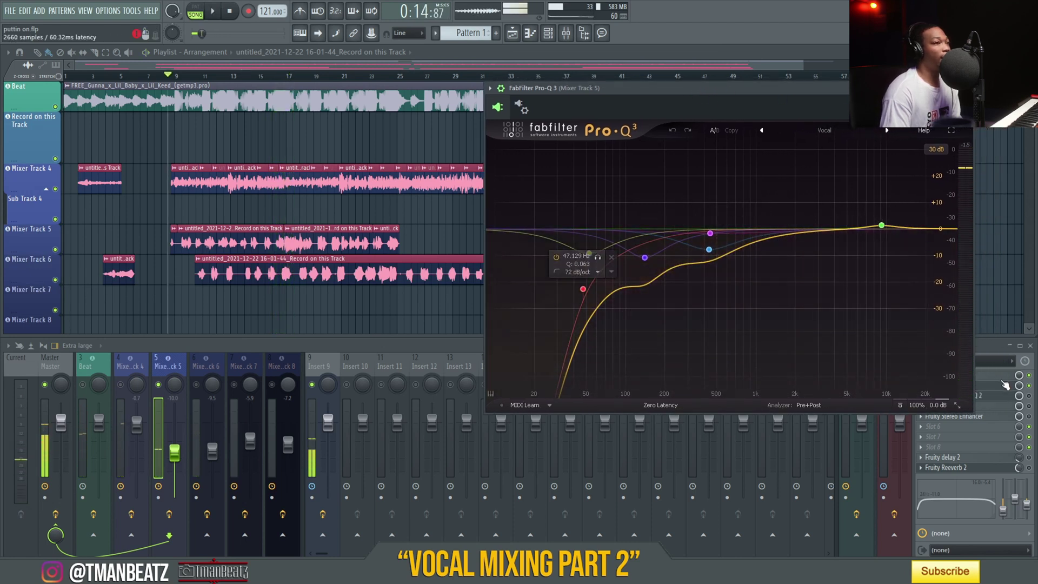
drag(832, 92, 613, 179)
mouse_move(372, 346)
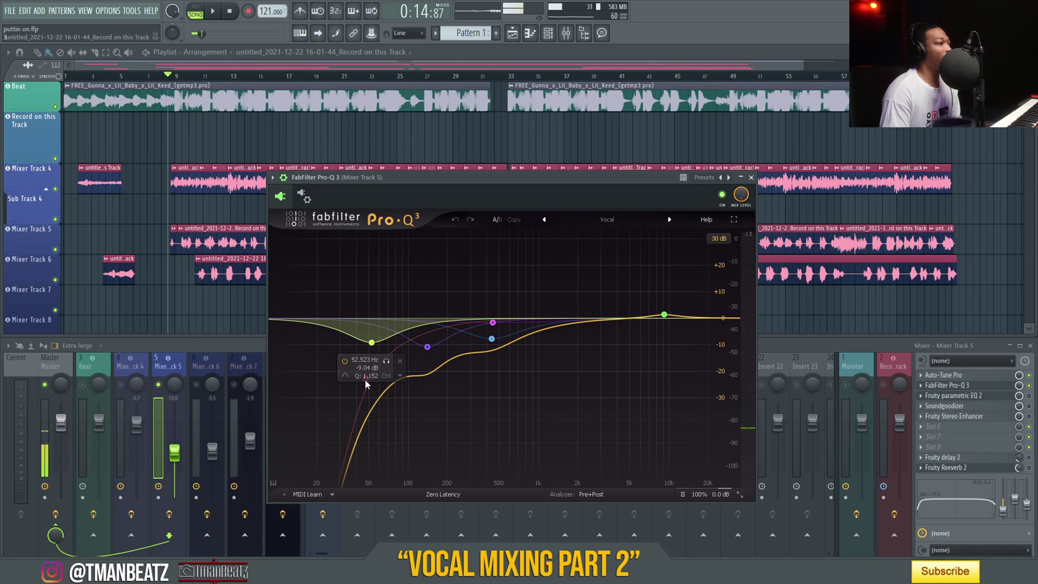
click(129, 373)
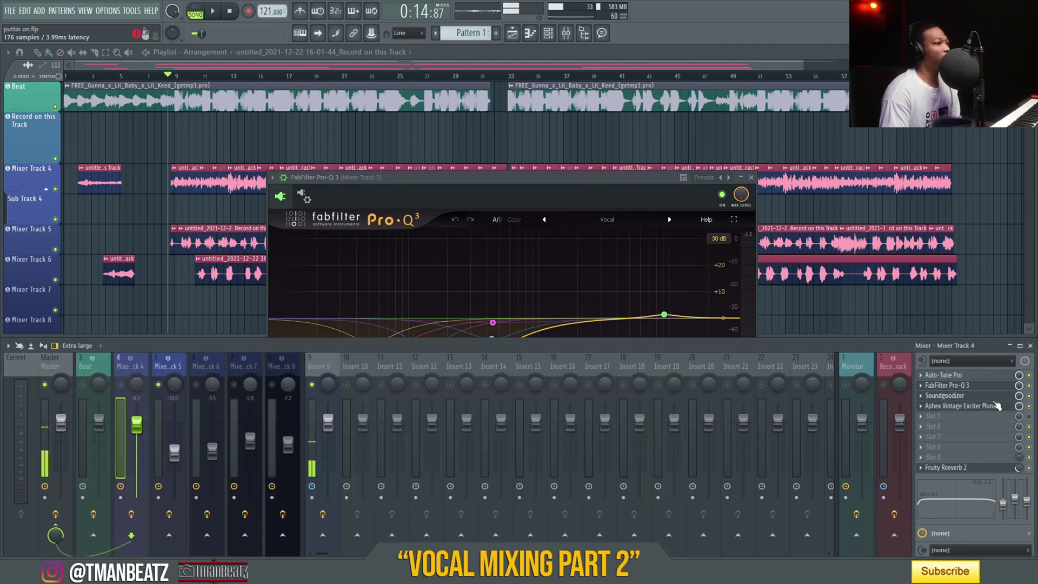
click(607, 183)
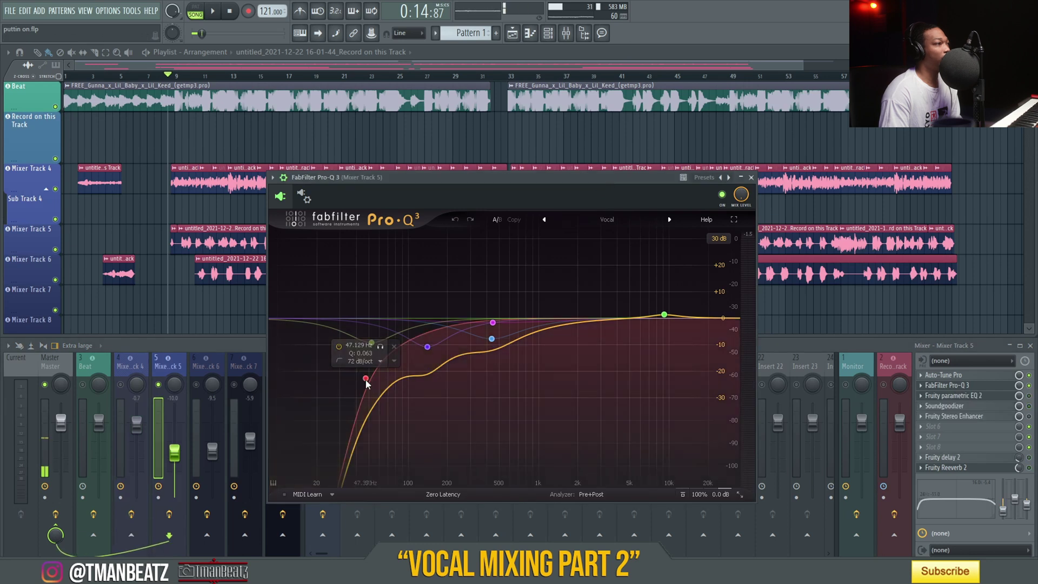
click(1030, 404)
click(971, 397)
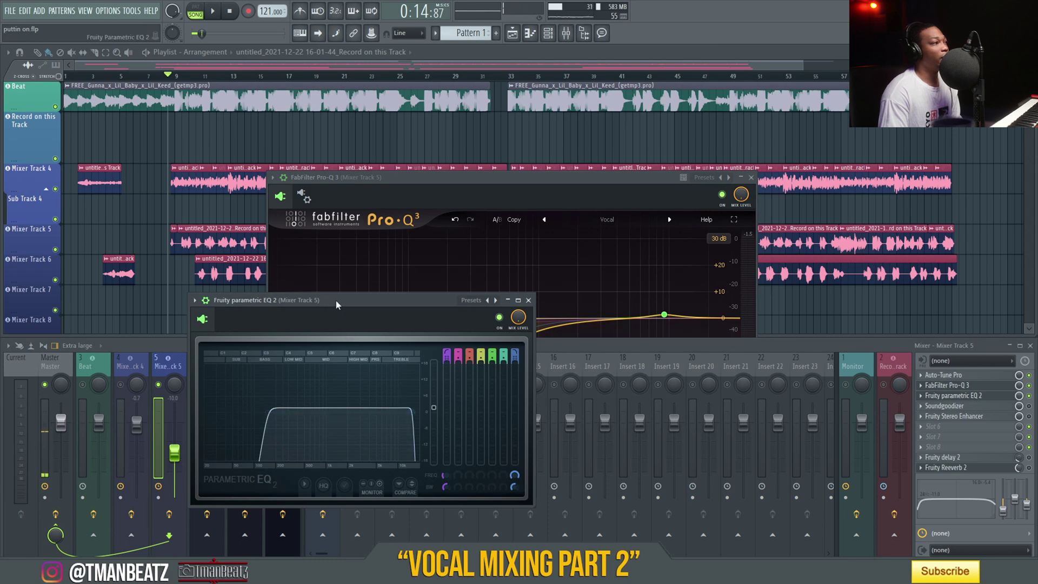
drag(335, 300, 359, 298)
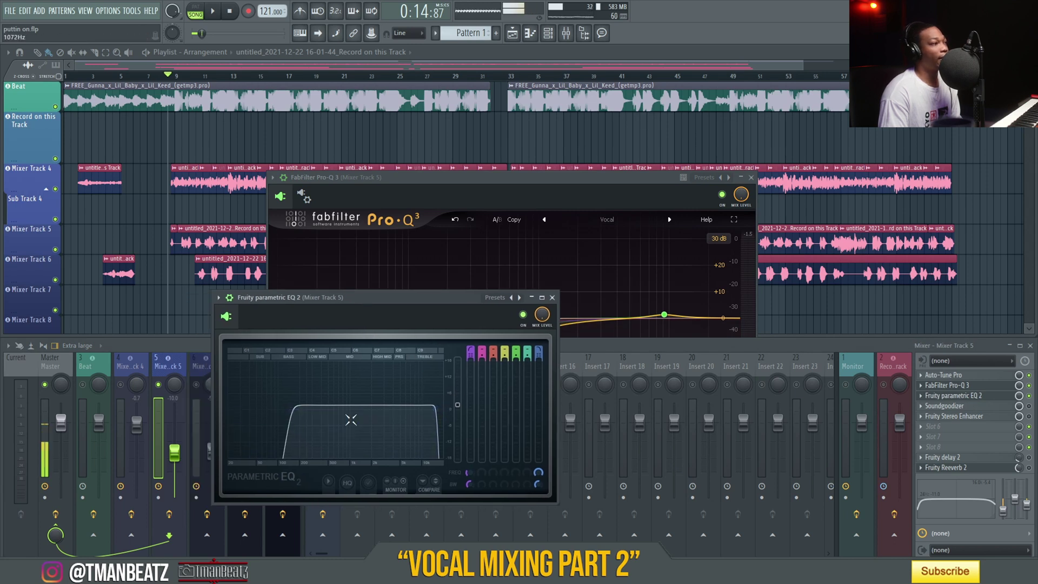
drag(335, 317, 374, 331)
drag(399, 184, 394, 120)
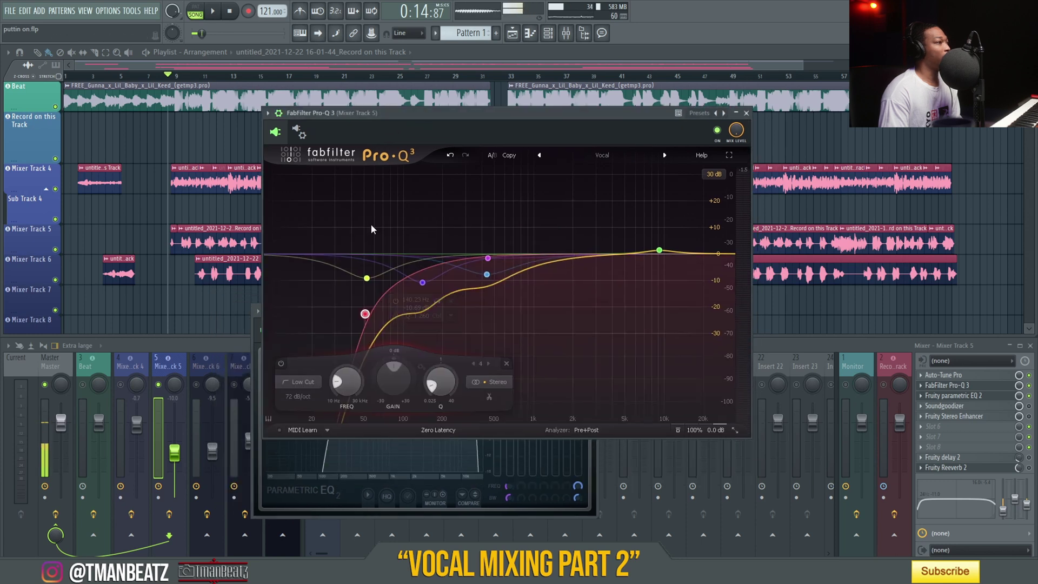
click(319, 511)
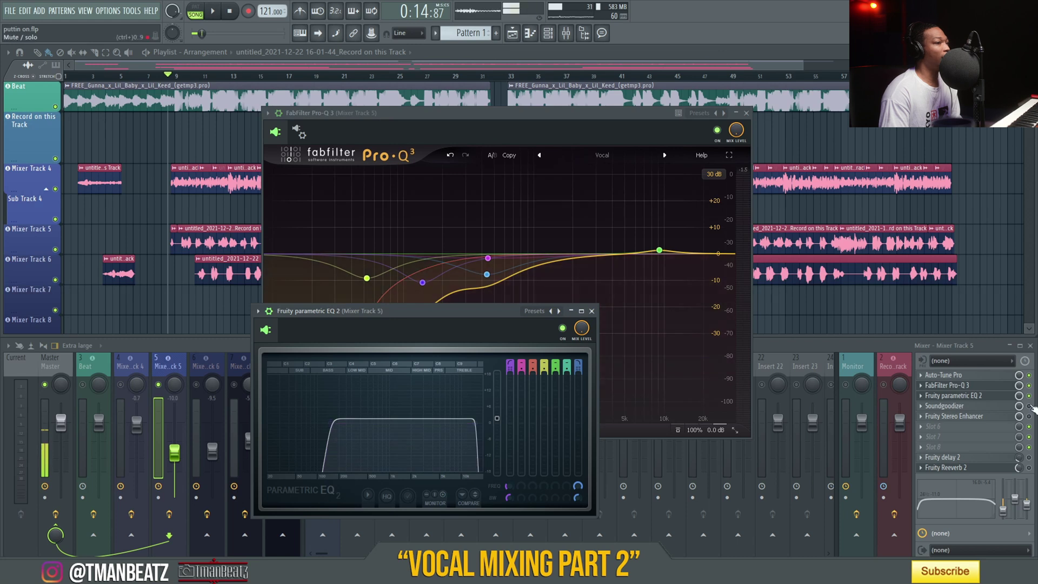
key(space)
click(1032, 399)
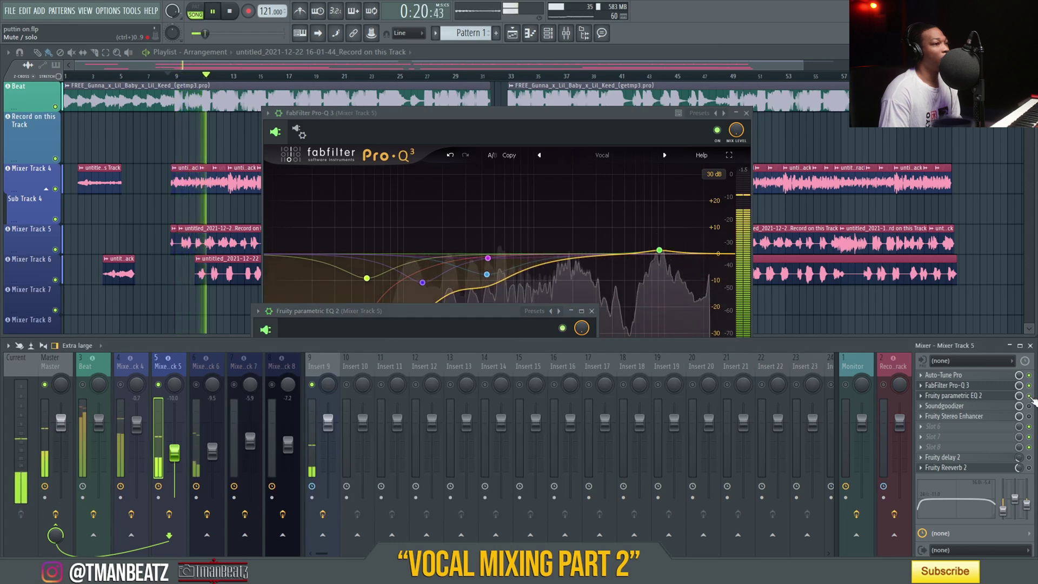
click(1030, 395)
click(1029, 396)
key(space)
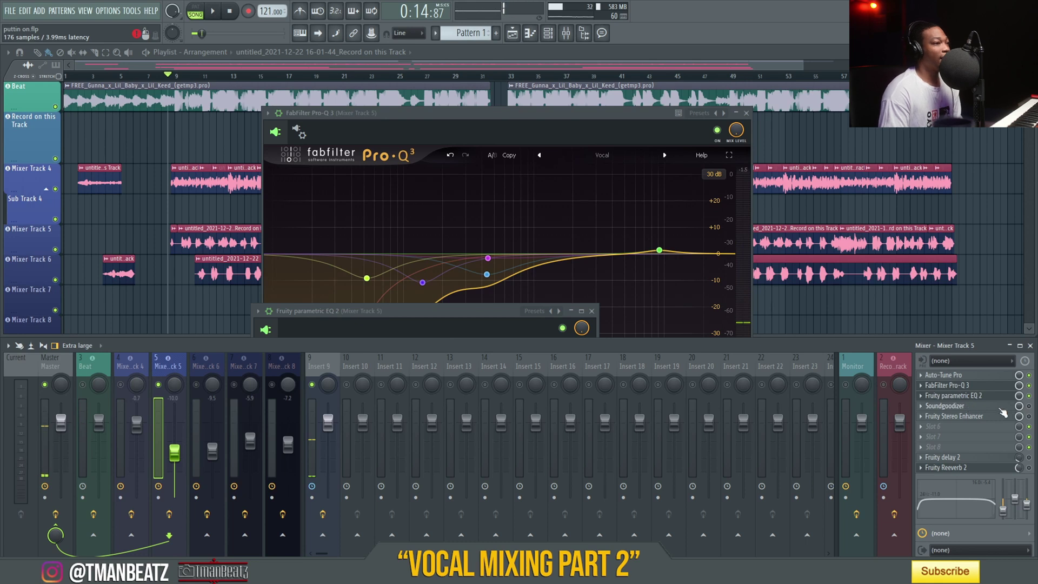
- Play track 5 with Soundgoodizer toggled off and on, then open Fruity Stereo Enhancer and replay
click(971, 408)
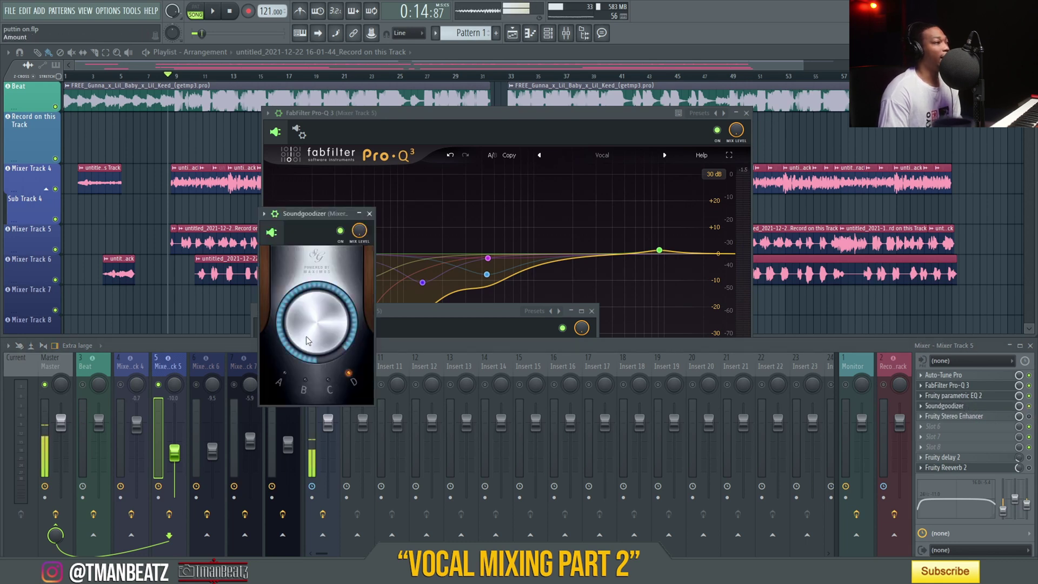
key(space)
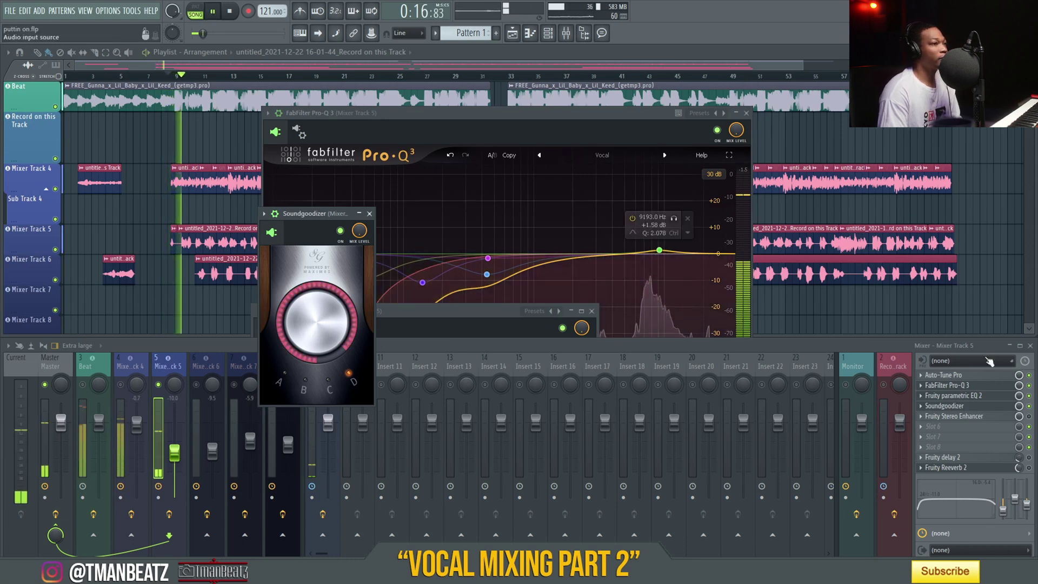
click(1030, 406)
click(1030, 406)
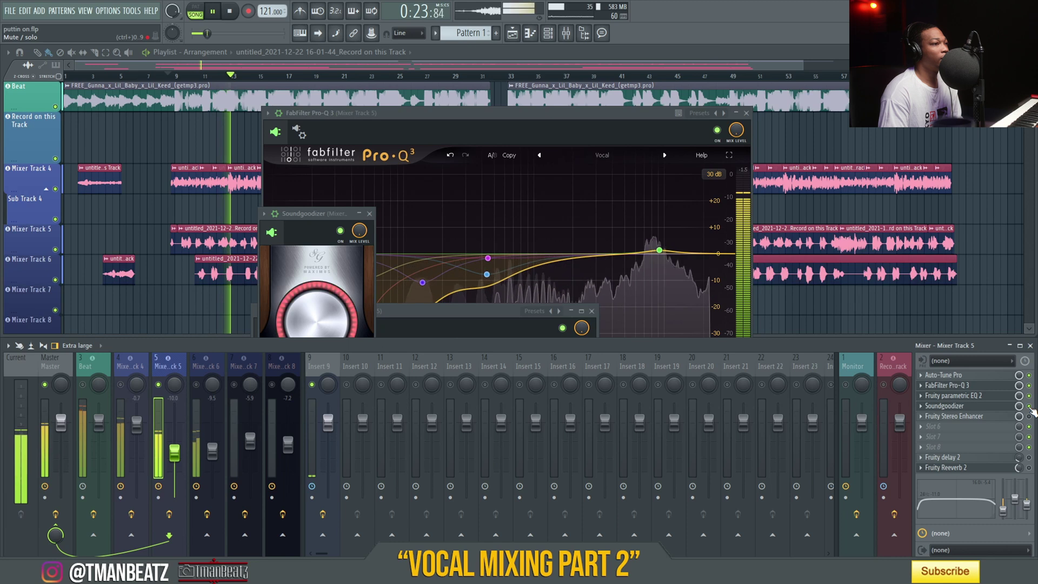
key(space)
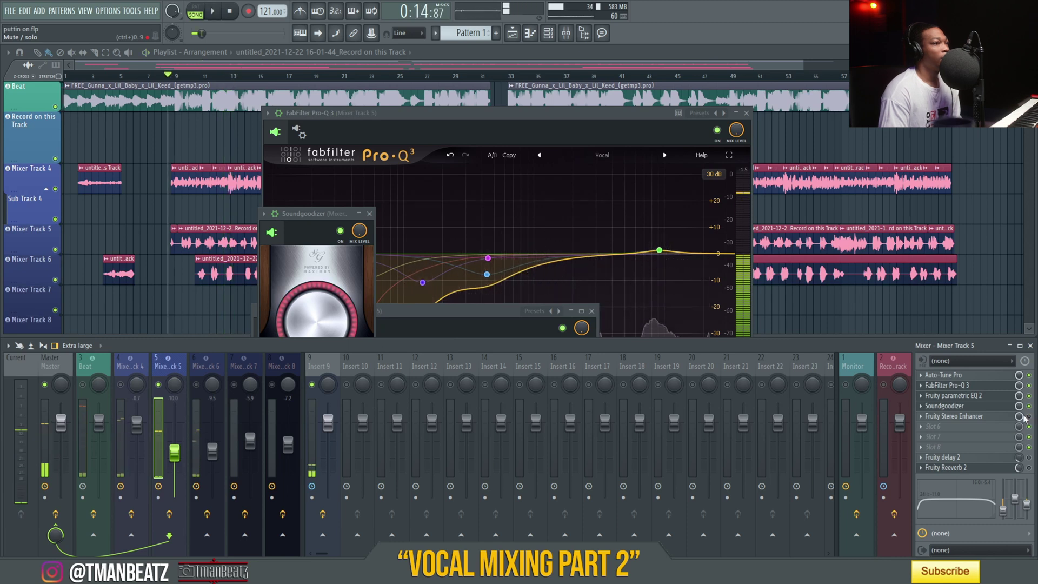
click(954, 416)
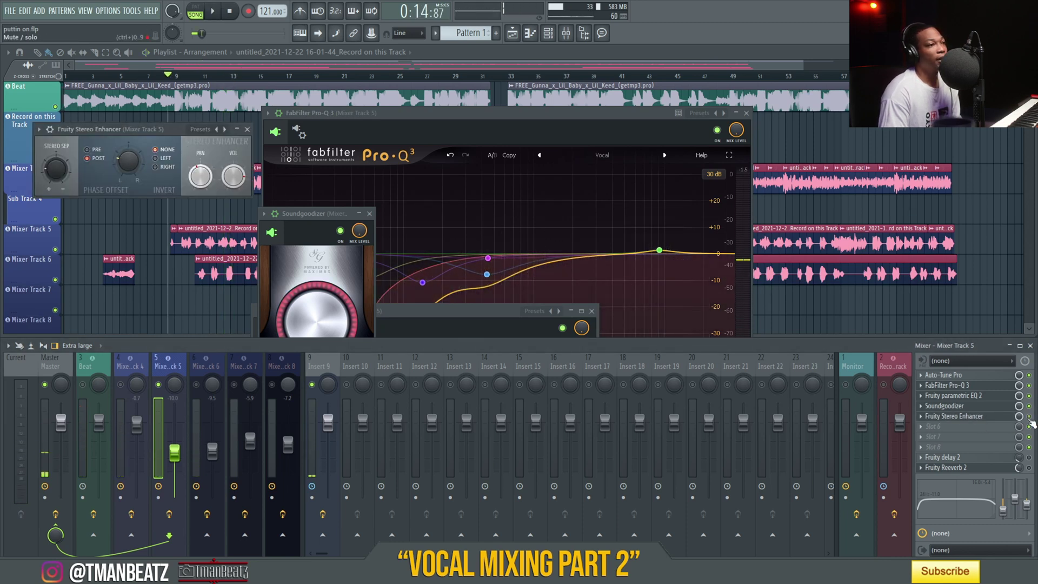
key(space)
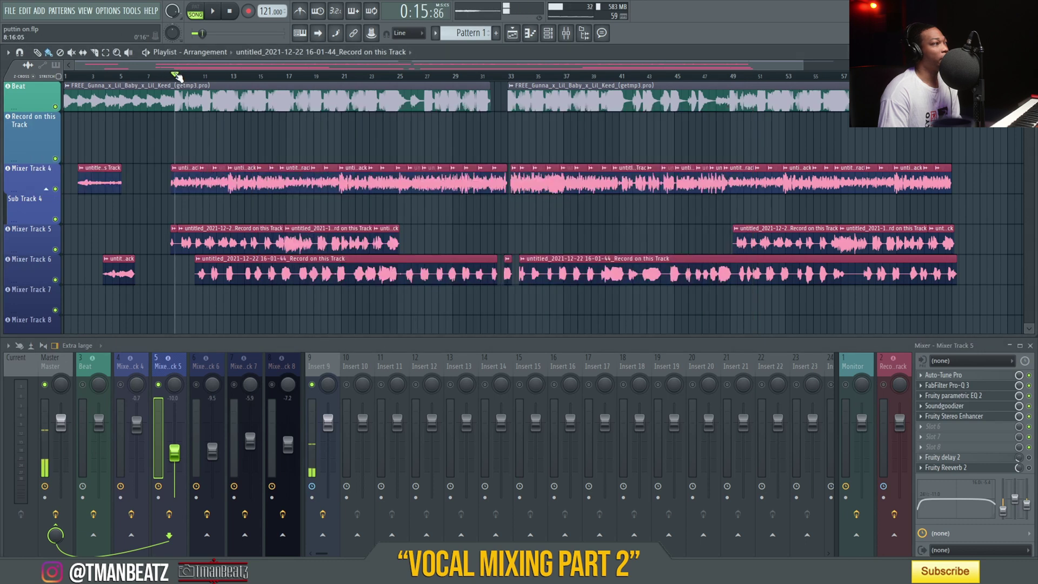
- Stop playback and open track 5's Fruity delay 2
click(176, 76)
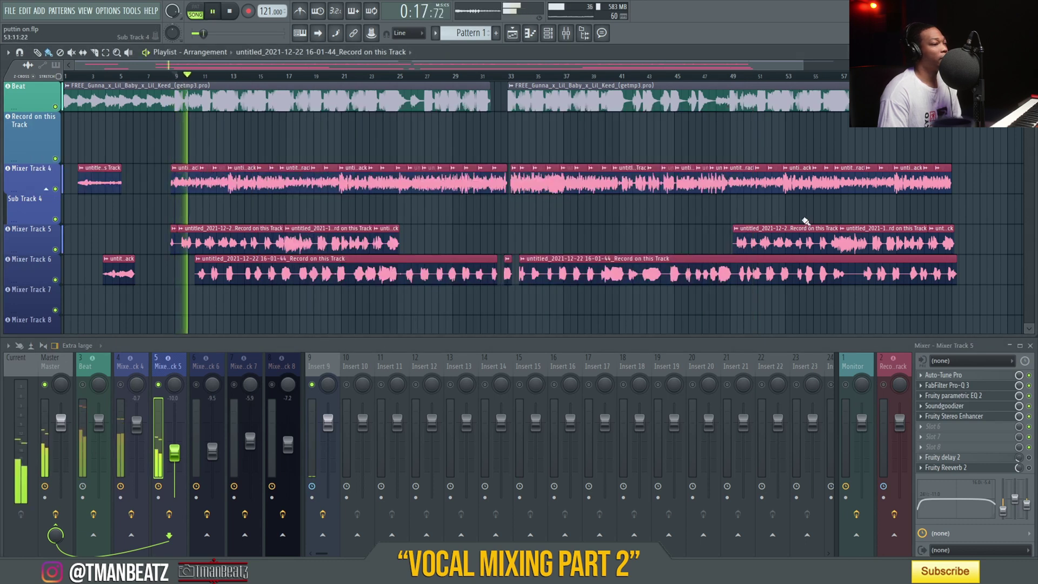
key(space)
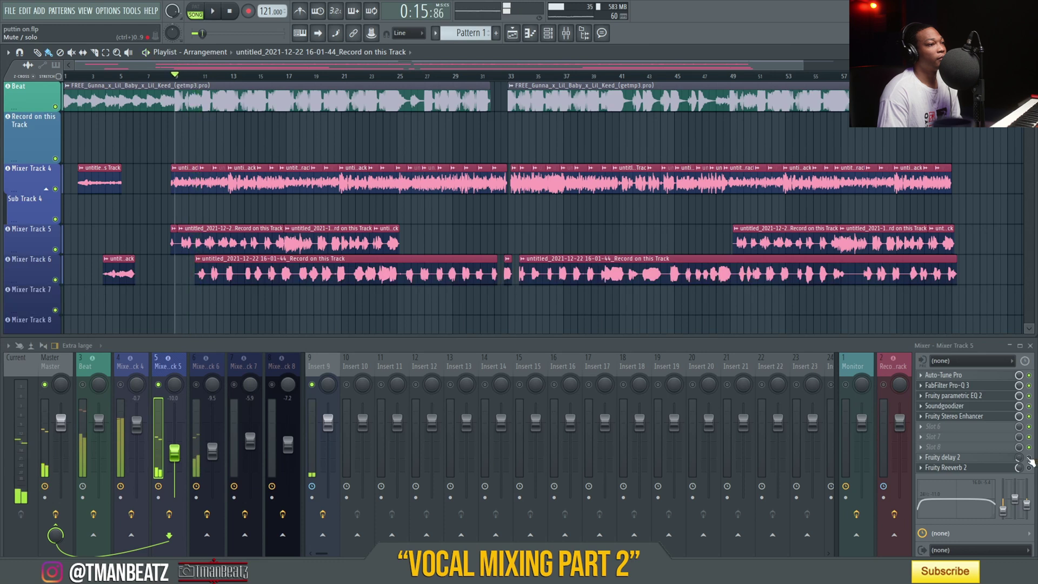
click(979, 460)
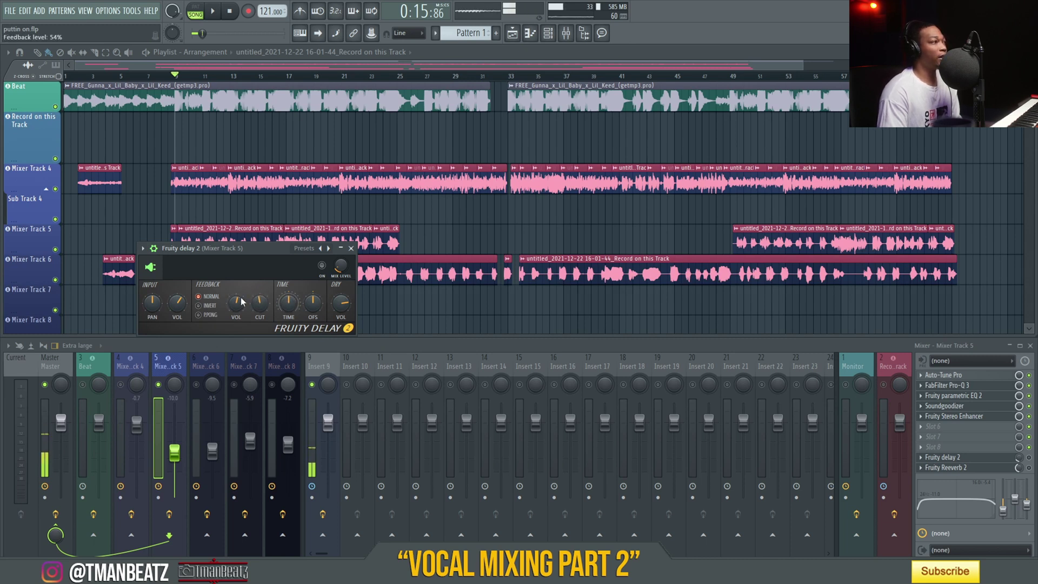
- Play from the start marker to hear the delay, then open Fruity Reeverb 2
click(169, 80)
key(space)
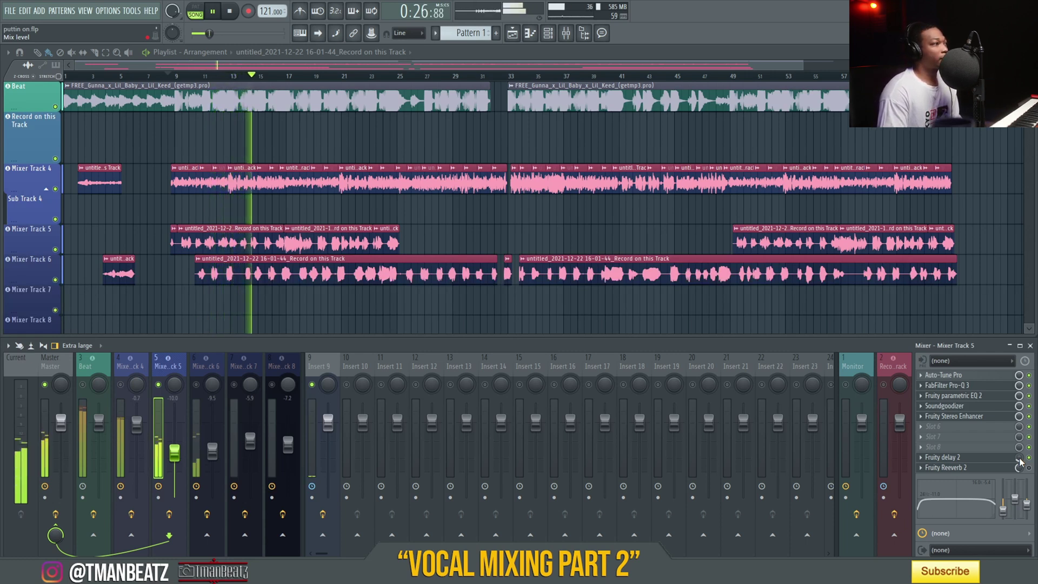
key(space)
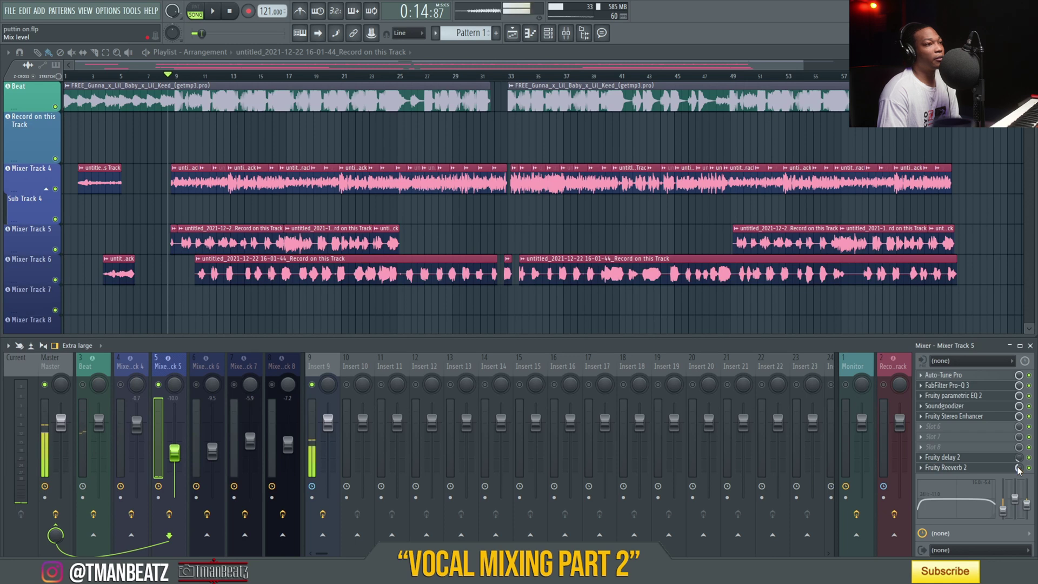
click(1004, 469)
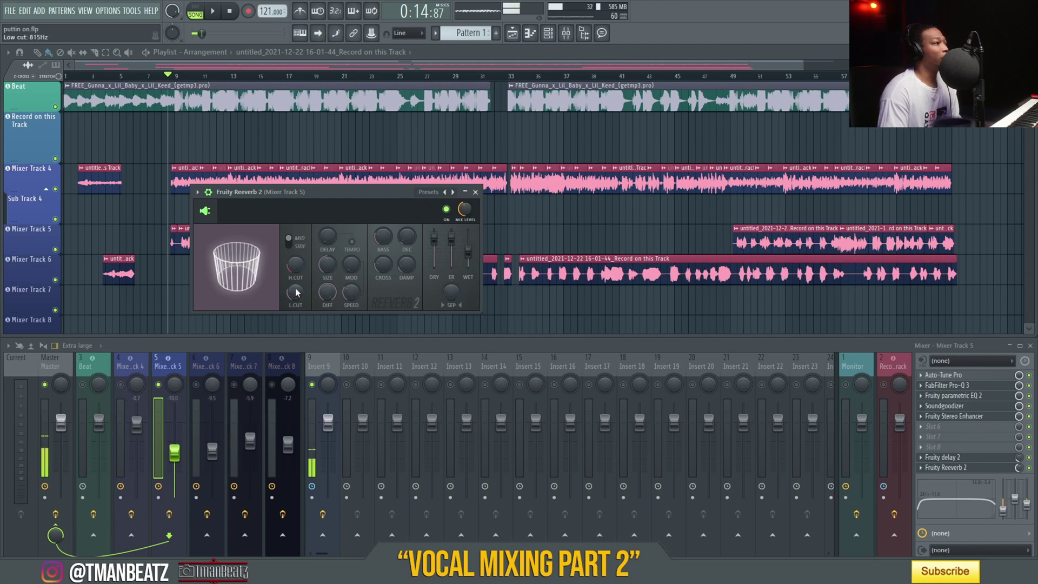
- Send the Reeverb 2 window behind the playlist and play the vocals through twice
click(173, 78)
key(space)
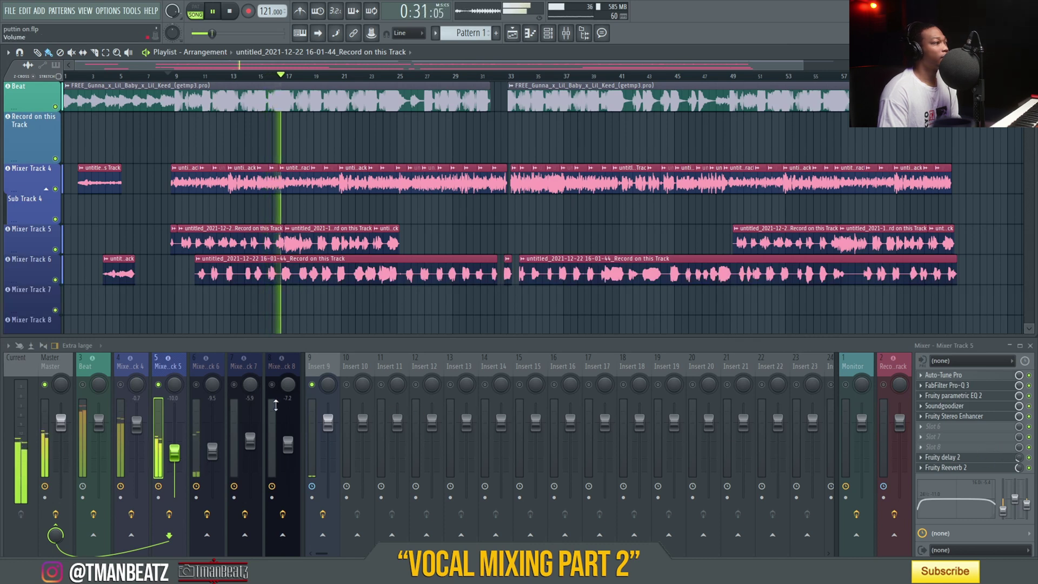
key(space)
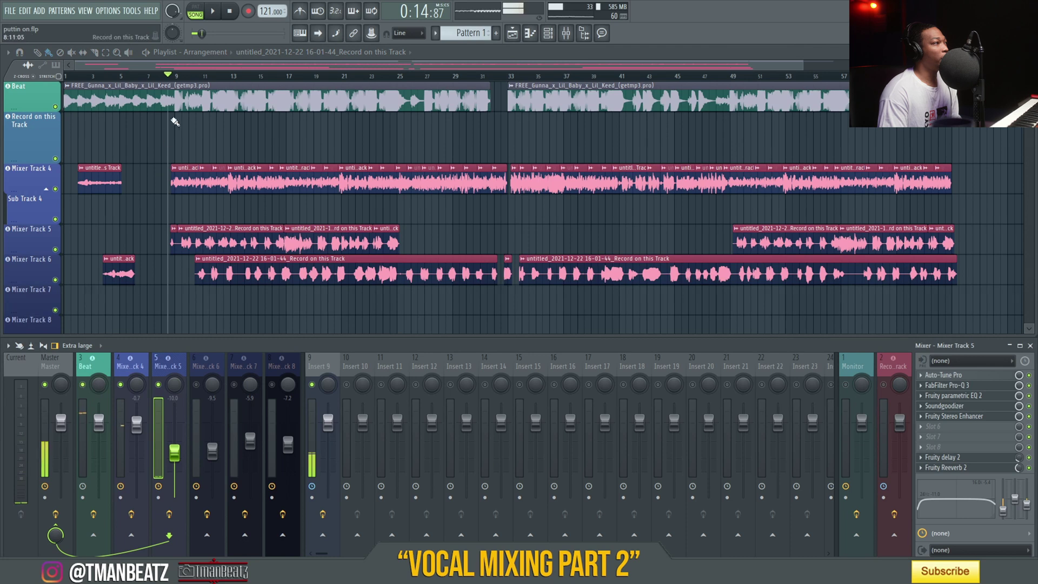
key(space)
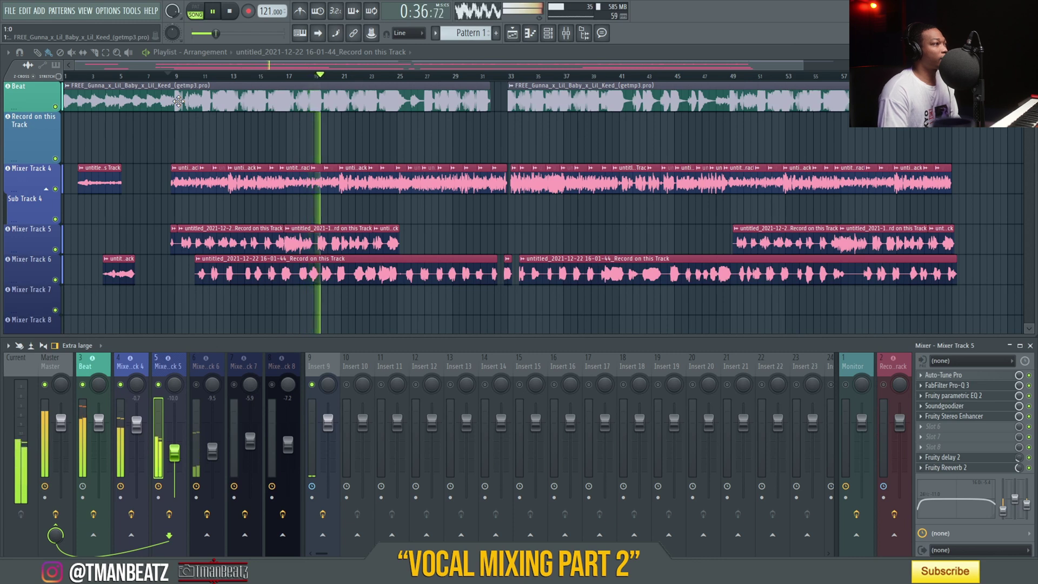
key(space)
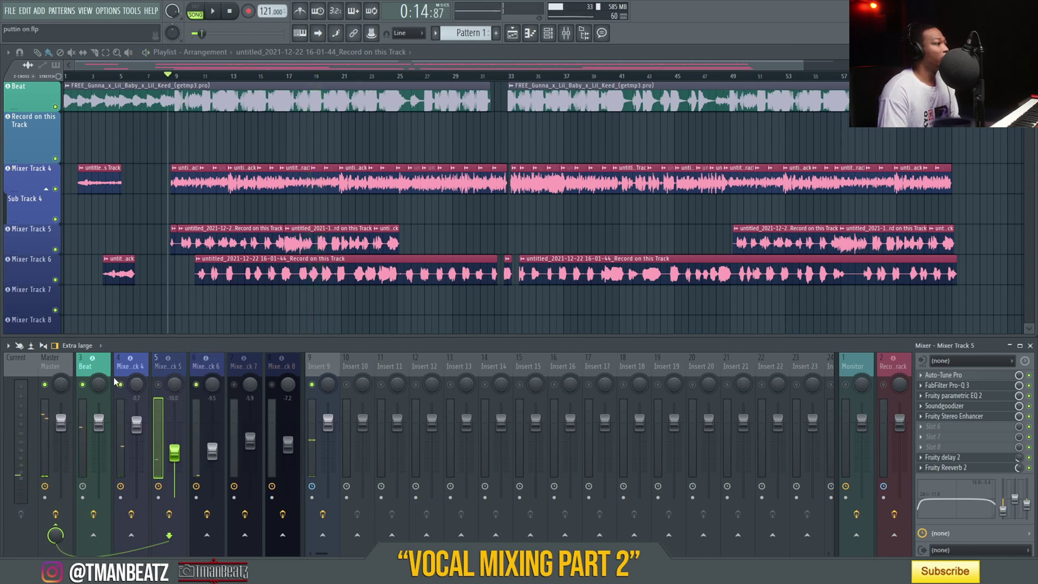
- Set the song position near bar 10 and open track 6's Pro-Q 3, moved right
click(193, 76)
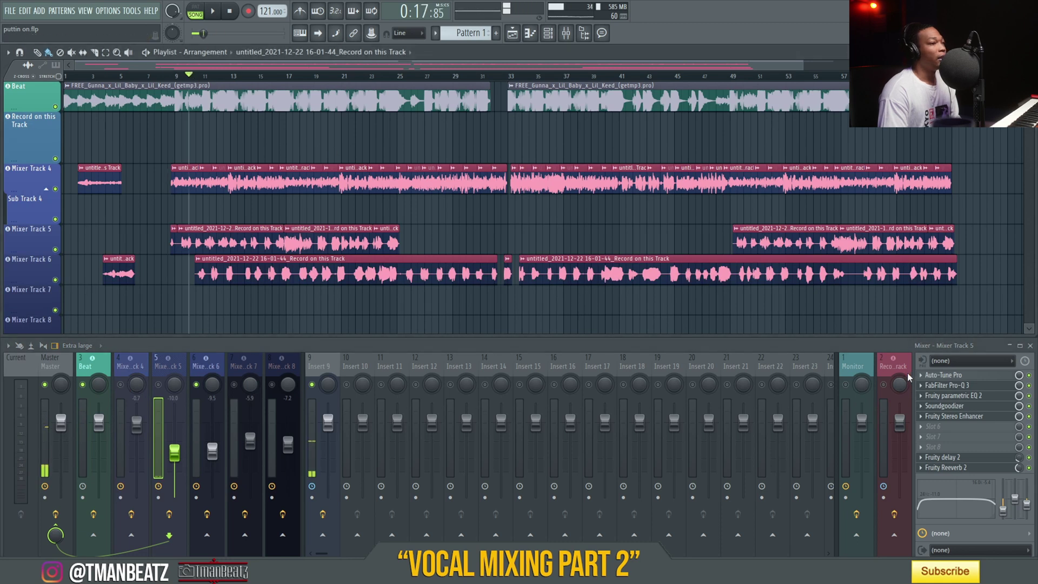
click(203, 369)
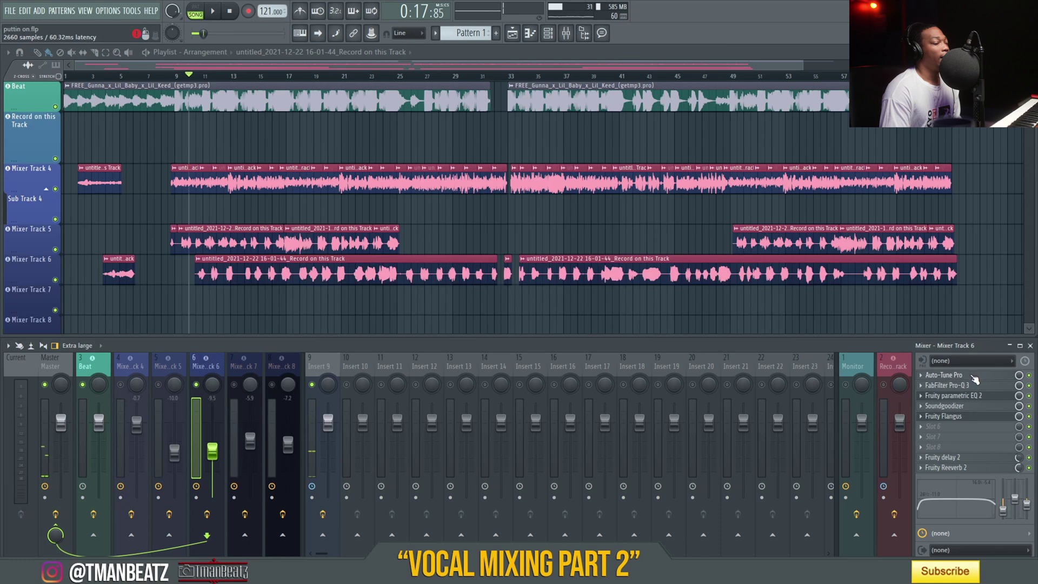
click(974, 377)
click(973, 379)
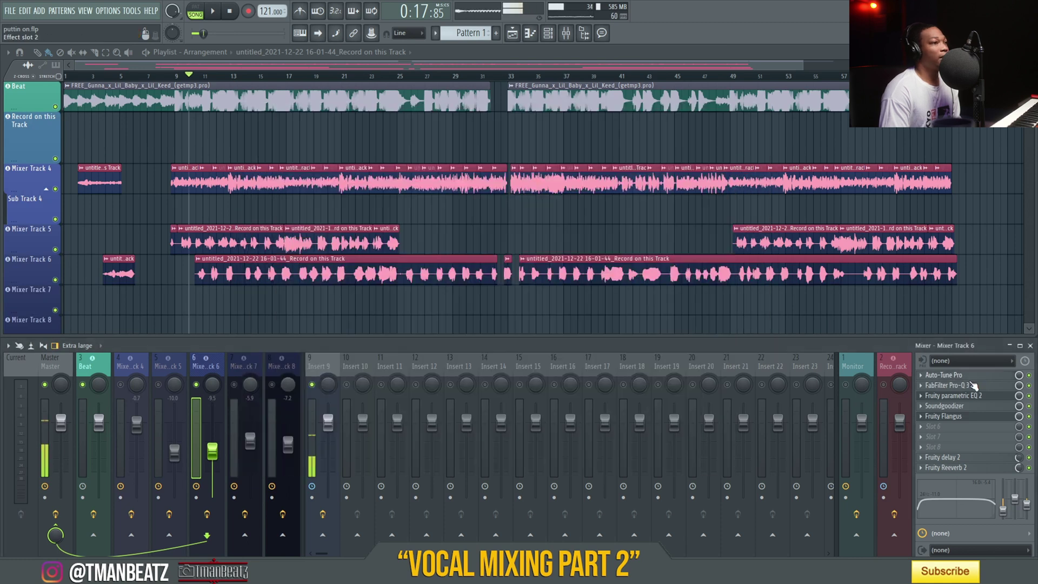
click(972, 384)
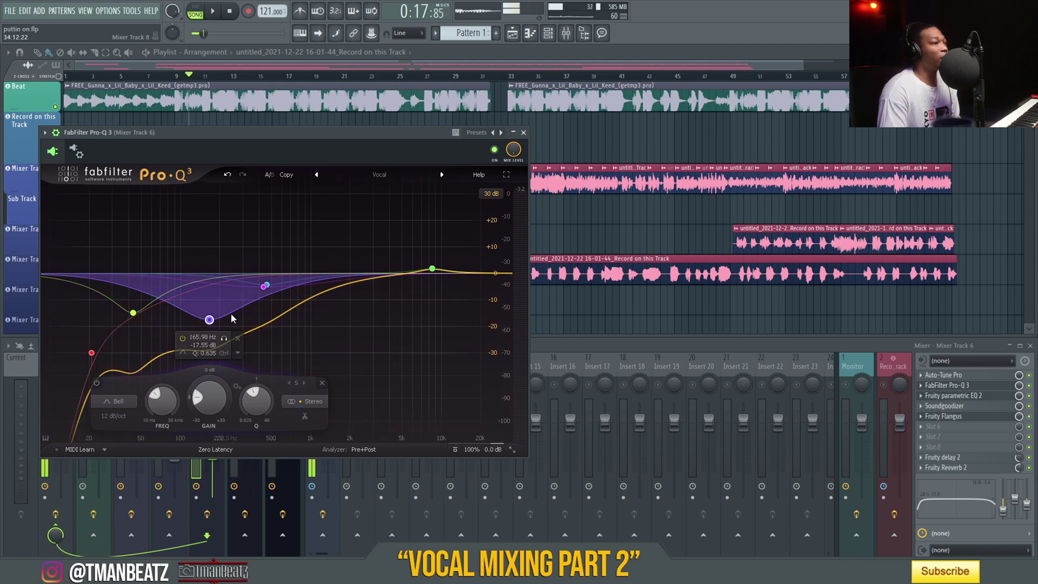
click(1031, 401)
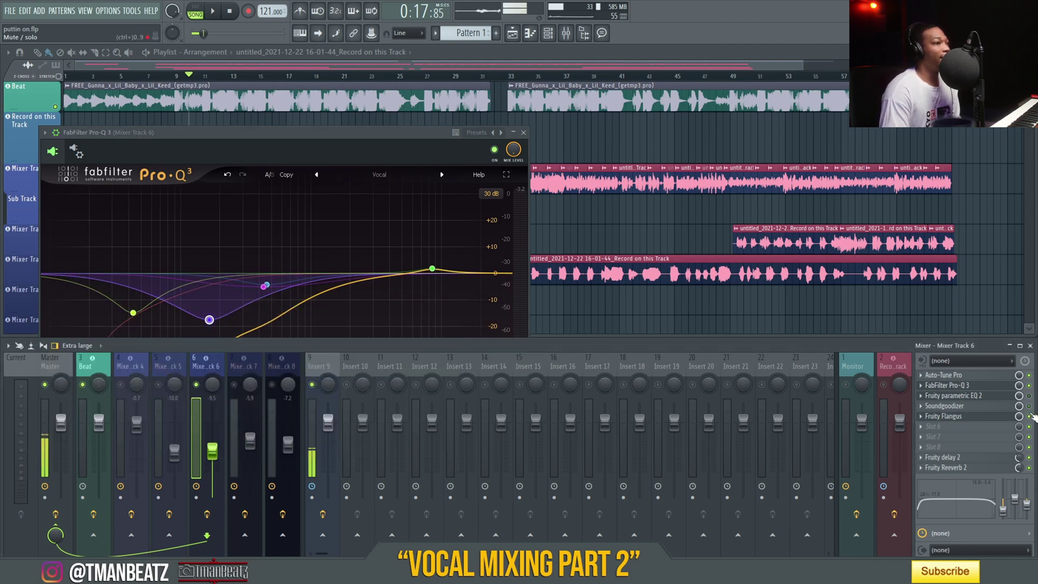
drag(281, 150, 715, 164)
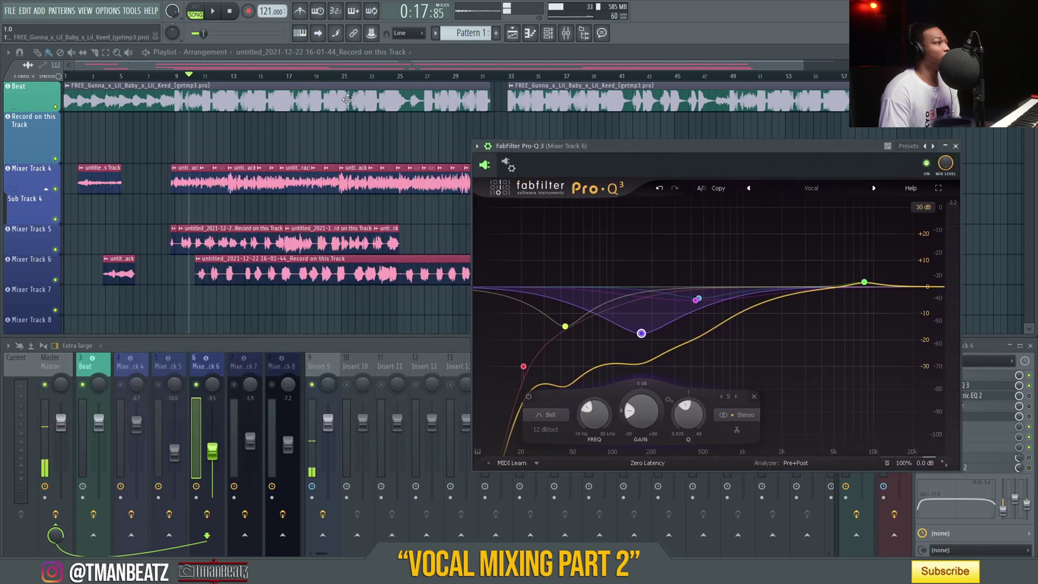
- Play the track 6 vocal, bypassing Pro-Q 3 and switching it back on to compare
click(88, 383)
key(space)
drag(606, 146, 583, 115)
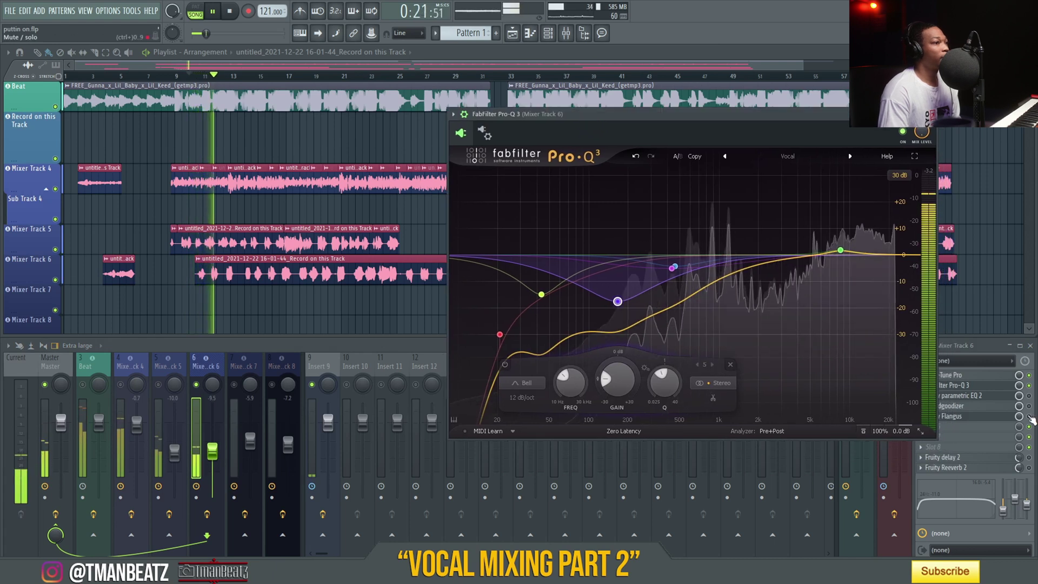
click(1029, 385)
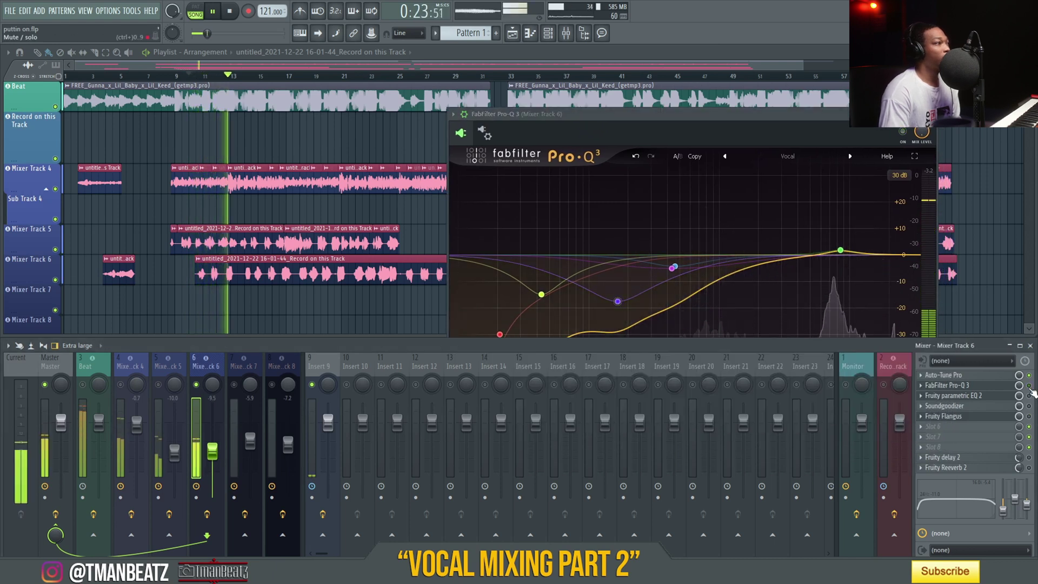
click(1028, 385)
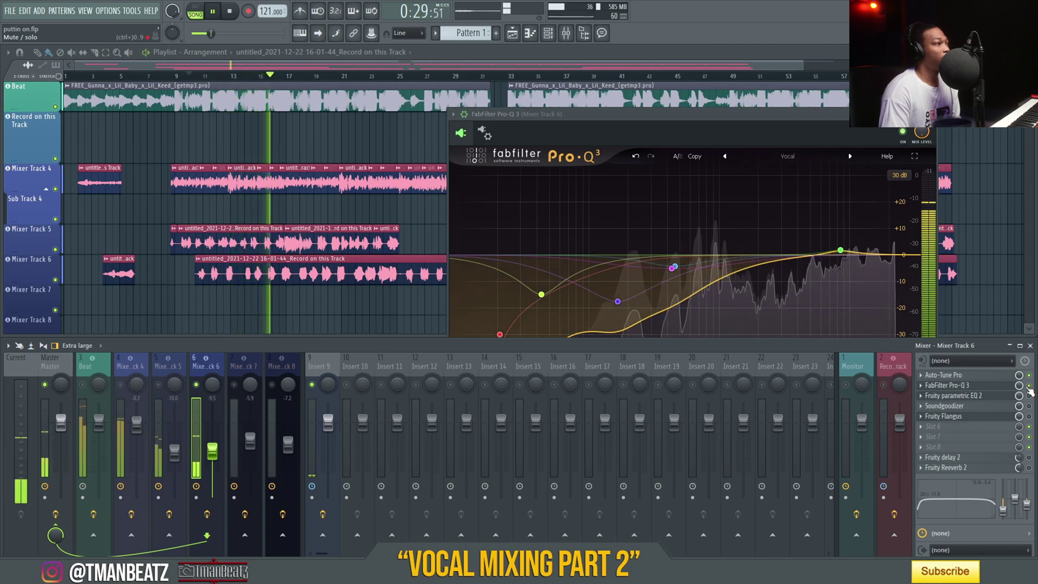
key(space)
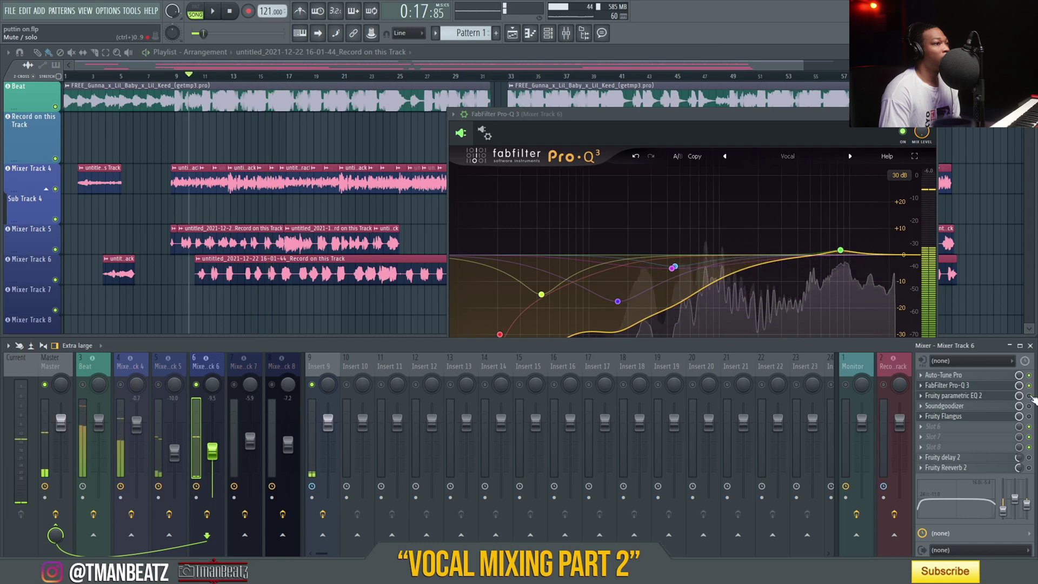
- Open and collapse track 6's Fruity parametric EQ 2, then play and stop the vocal
click(1001, 404)
click(1029, 404)
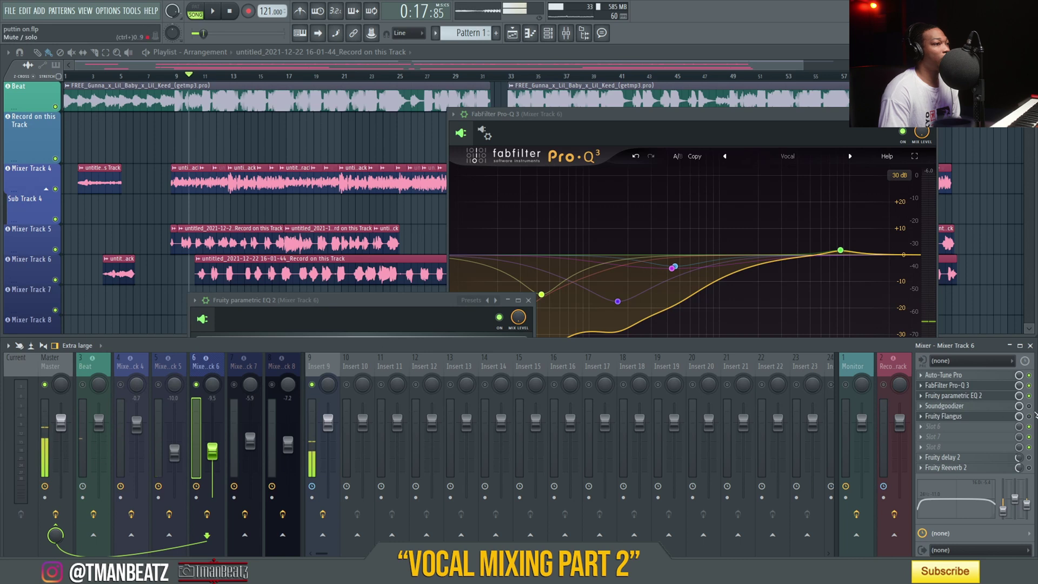
key(space)
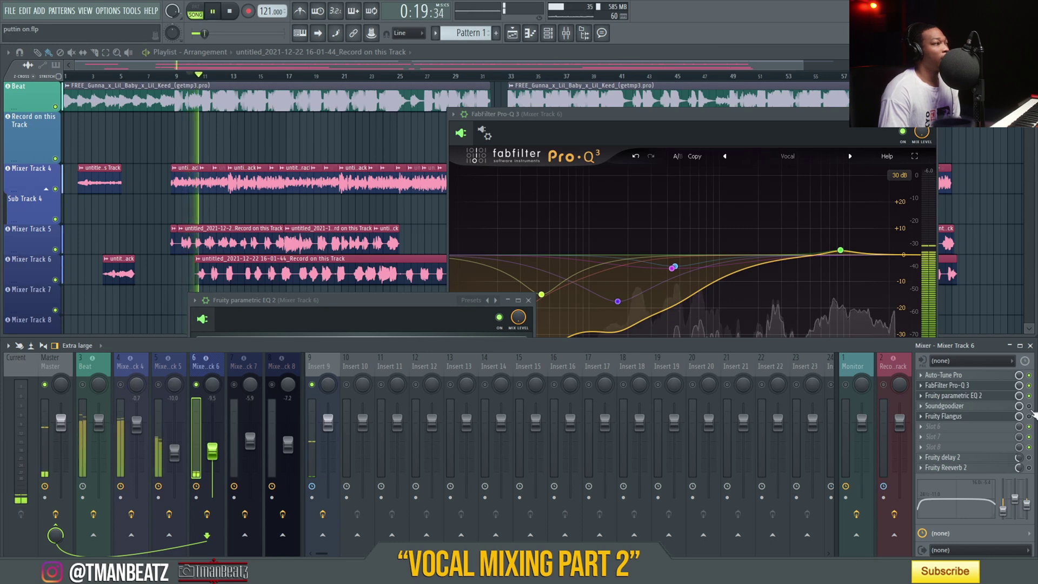
key(space)
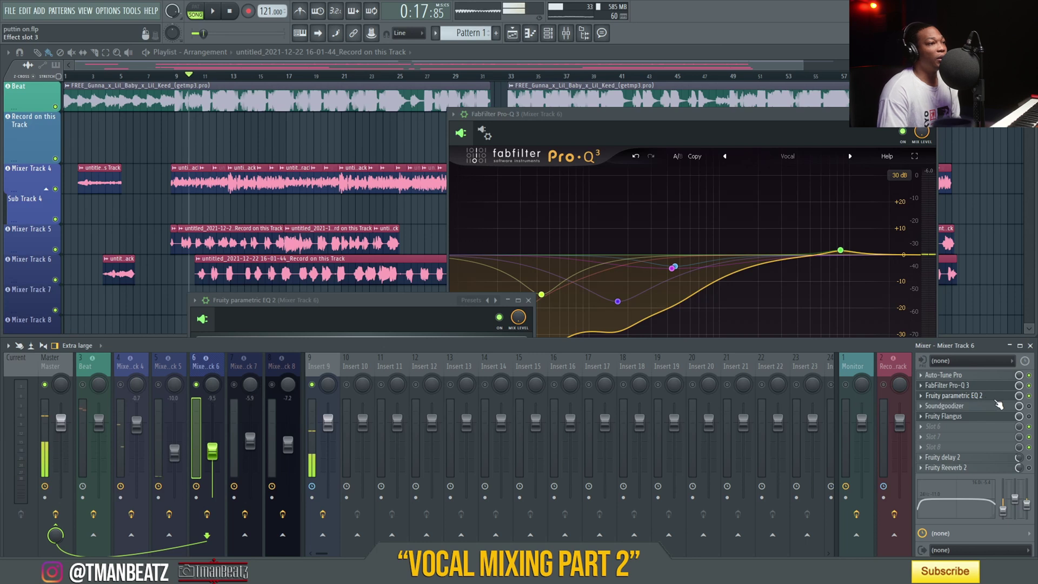
- Open track 6's Soundgoodizer, bring the arrangement forward, stop, and open Fruity Flangus
click(976, 406)
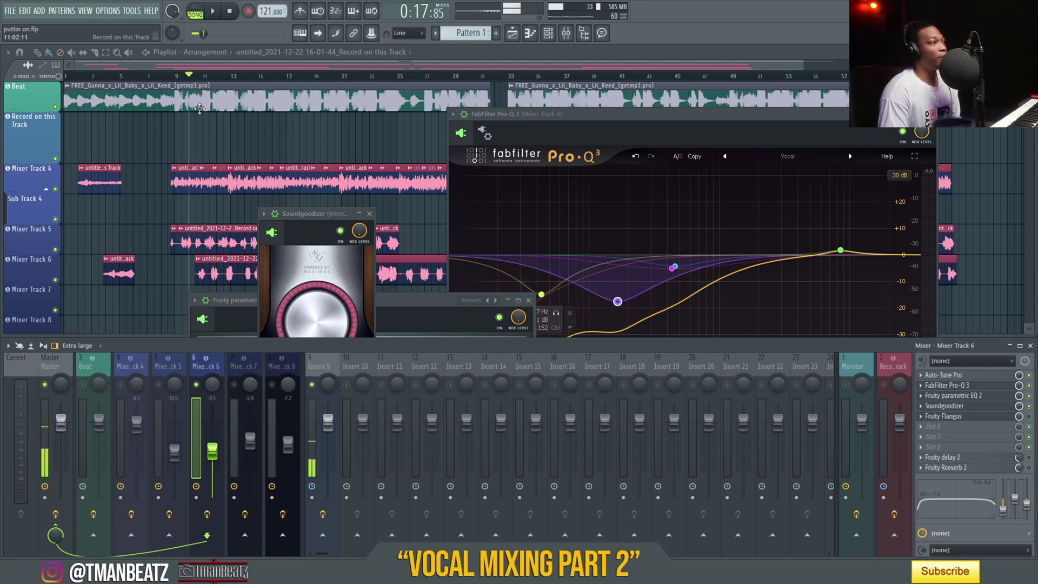
click(198, 78)
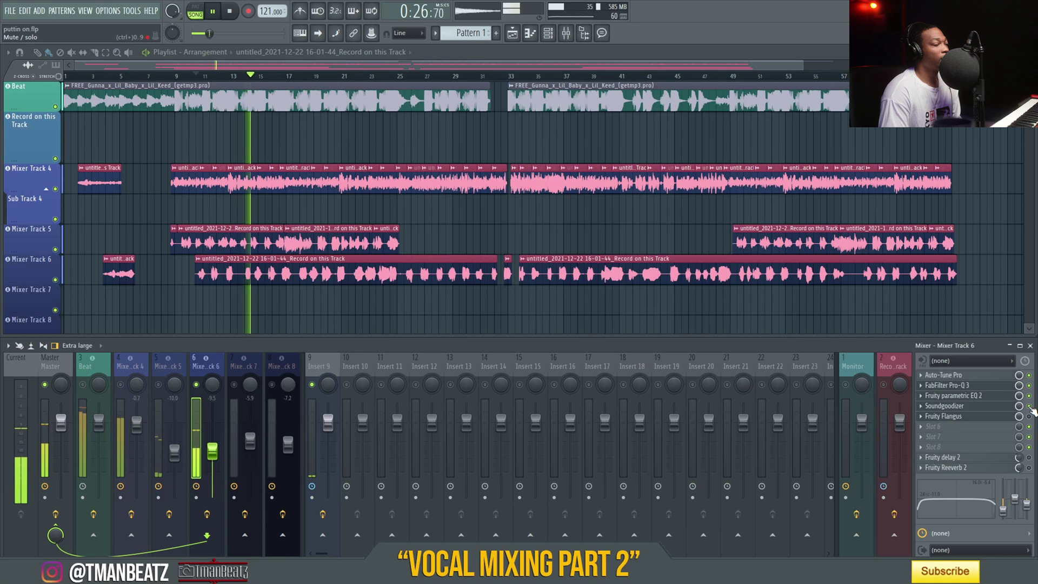
key(space)
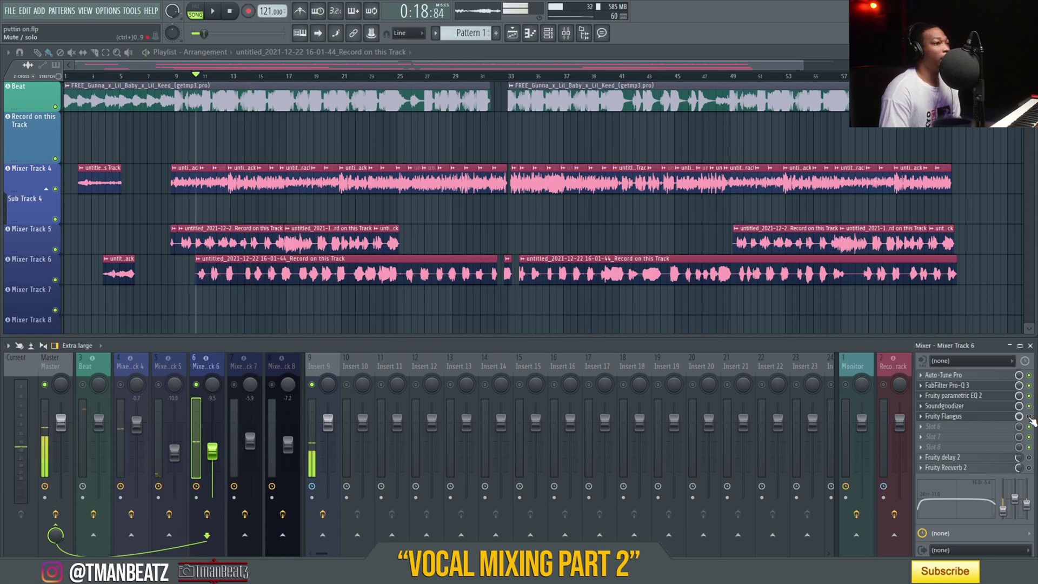
click(978, 419)
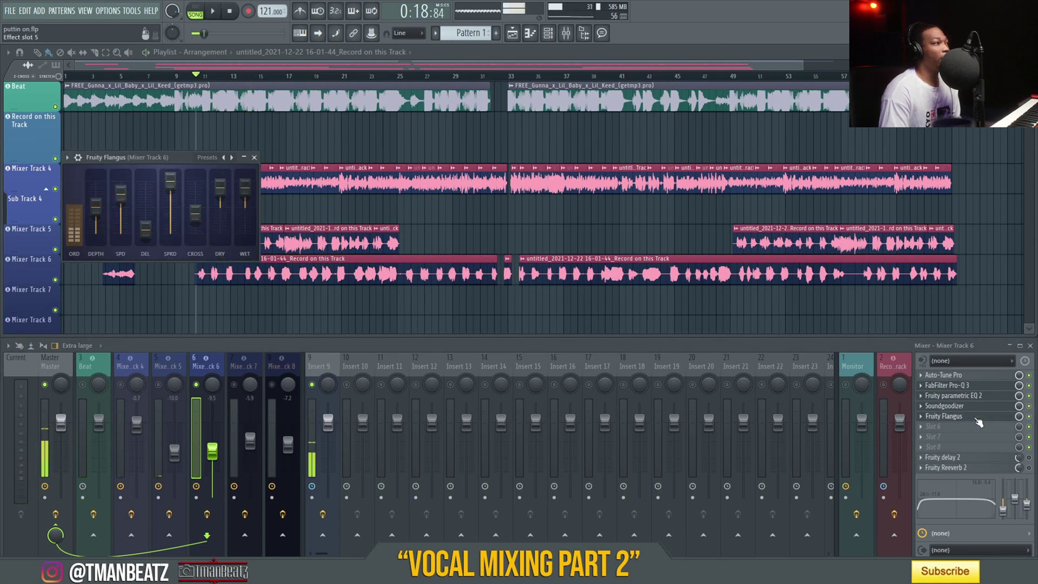
- Close the Flangus window and play a short pass of the track 6 vocal
click(974, 419)
key(space)
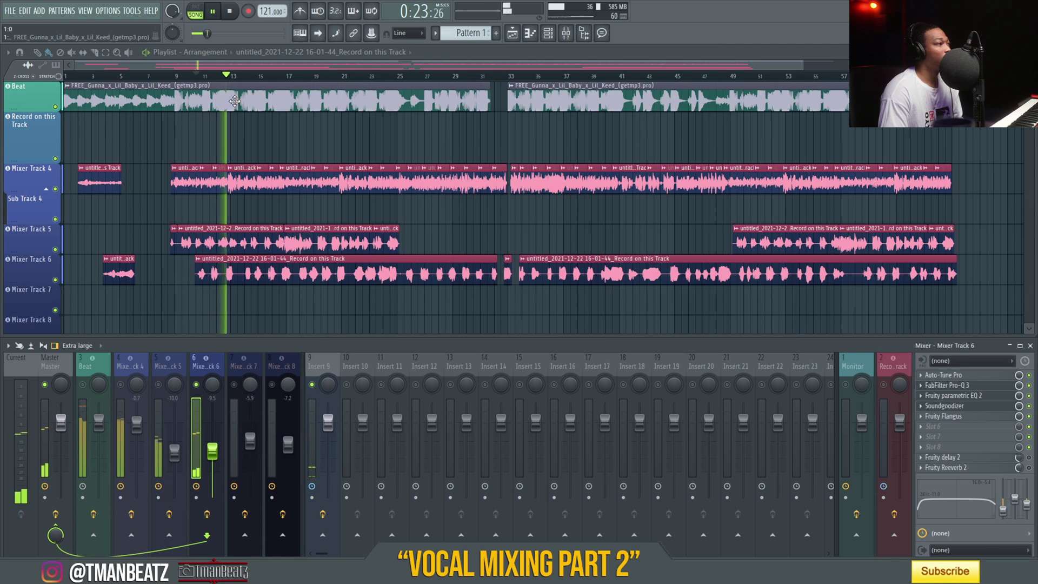
key(space)
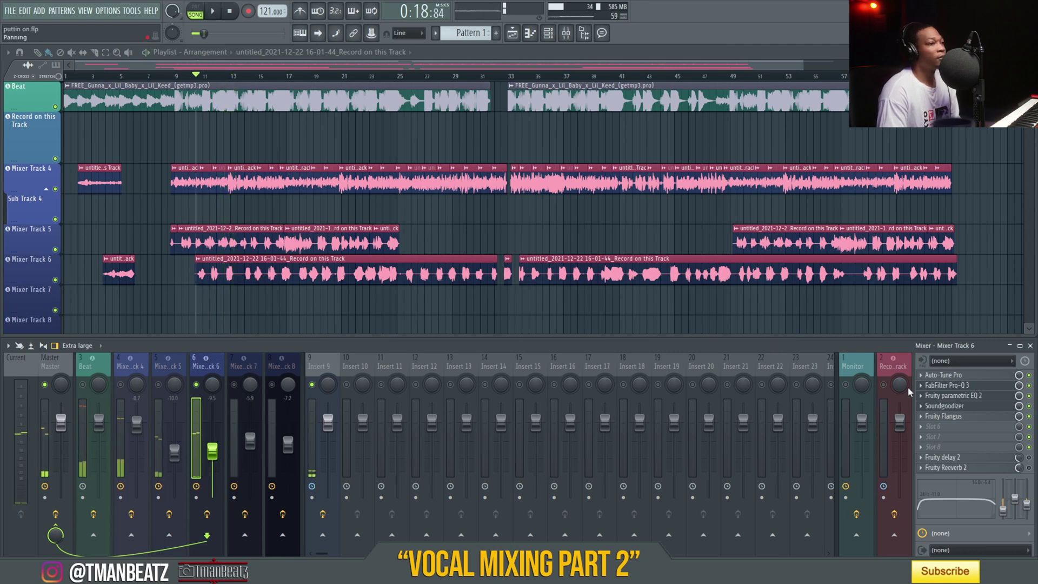
- Open track 6's Fruity delay 2, move it right, audition it, then open Fruity Reeverb 2
click(996, 460)
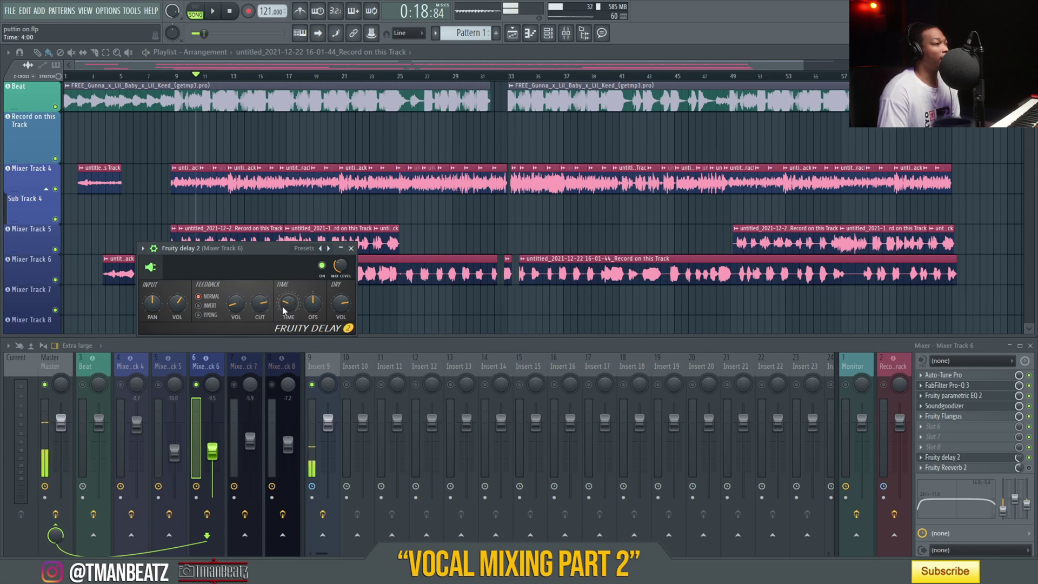
drag(313, 252, 420, 254)
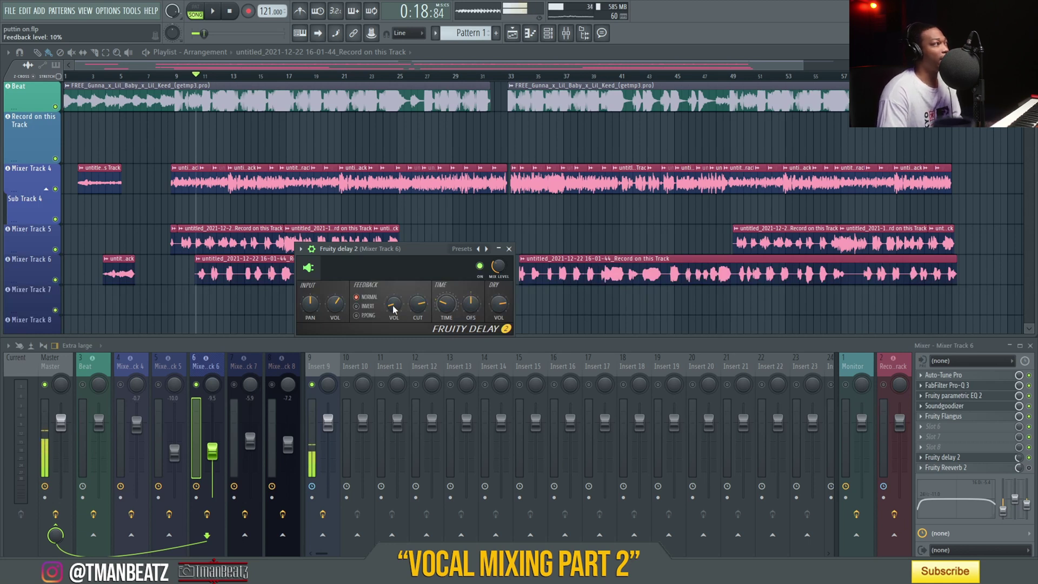
key(space)
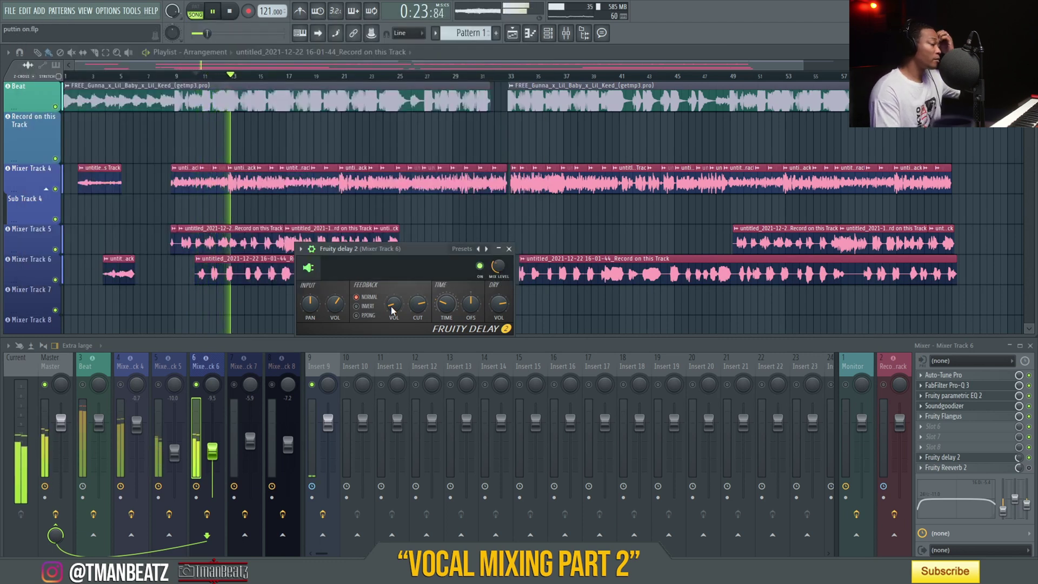
key(space)
click(977, 470)
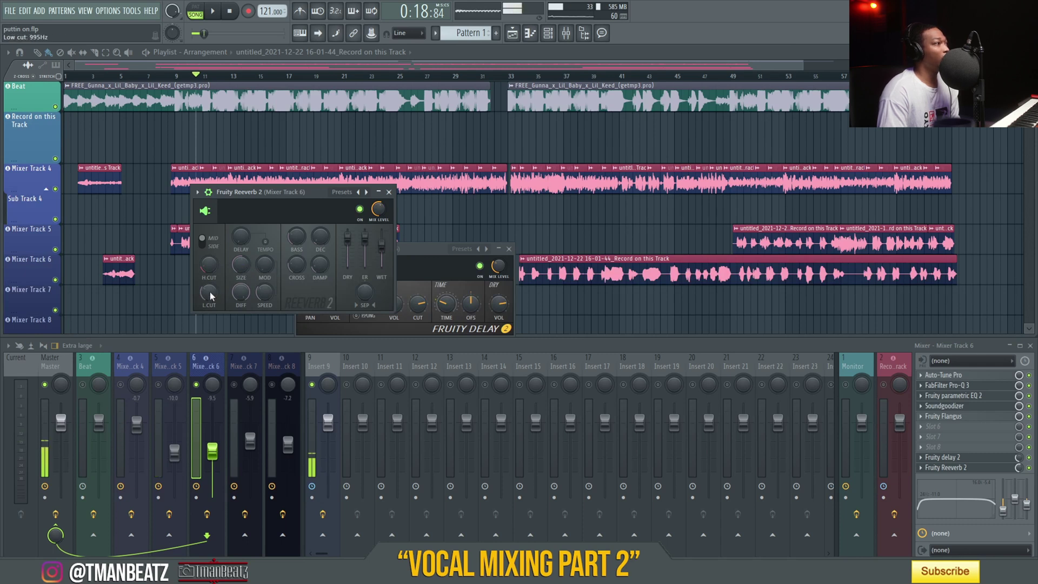
- Hide the plugin windows behind the playlist, play briefly, then play from bar 22
click(214, 67)
drag(212, 67, 212, 66)
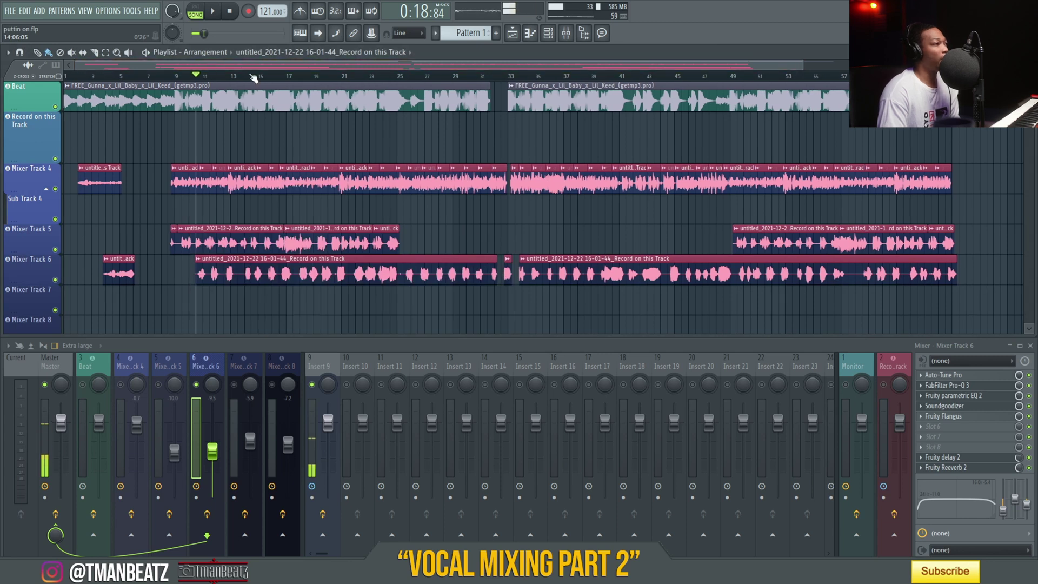
key(space)
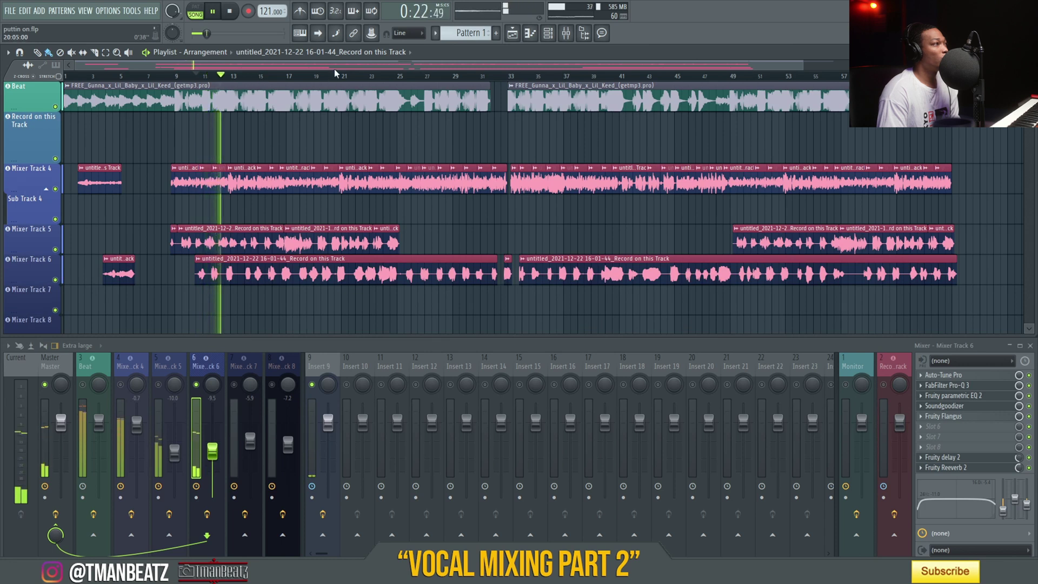
key(space)
click(357, 80)
key(space)
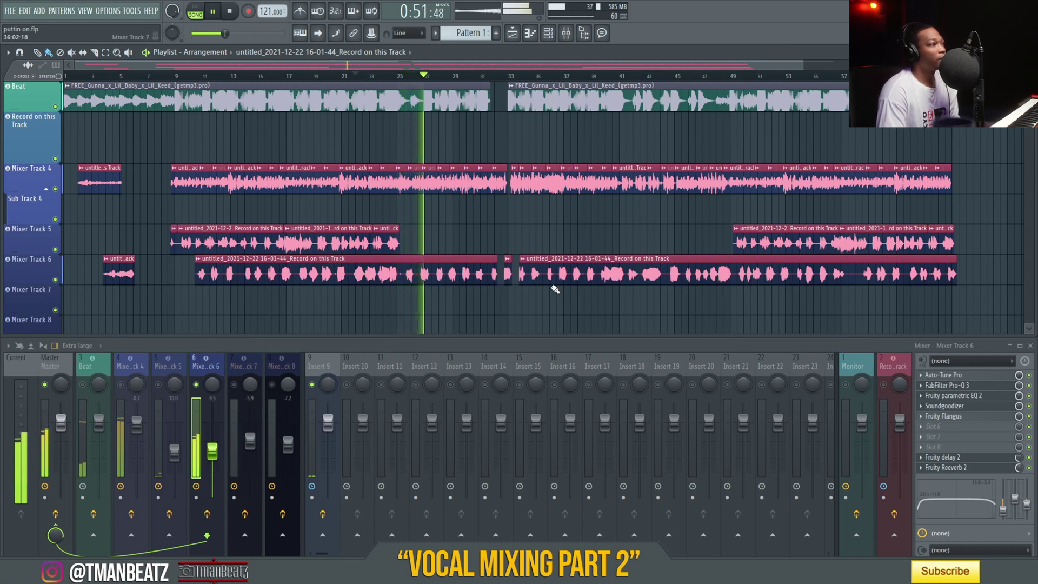
- Stop playback, re-enable mixer tracks 5, 4 and the Beat, and reset the song to 0:00:00
key(space)
click(160, 385)
click(121, 384)
click(83, 384)
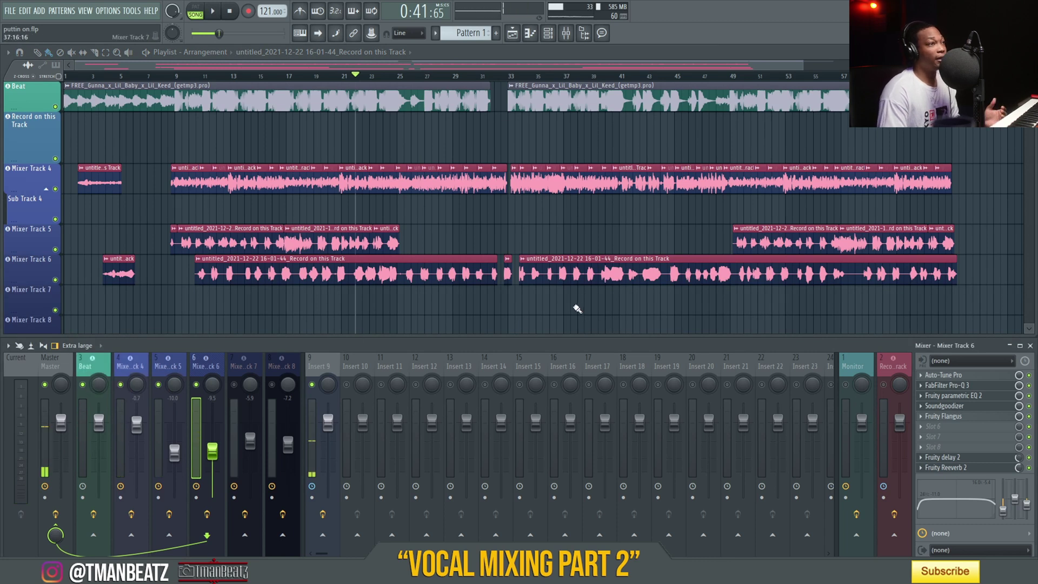
scroll(498, 81, down, 2)
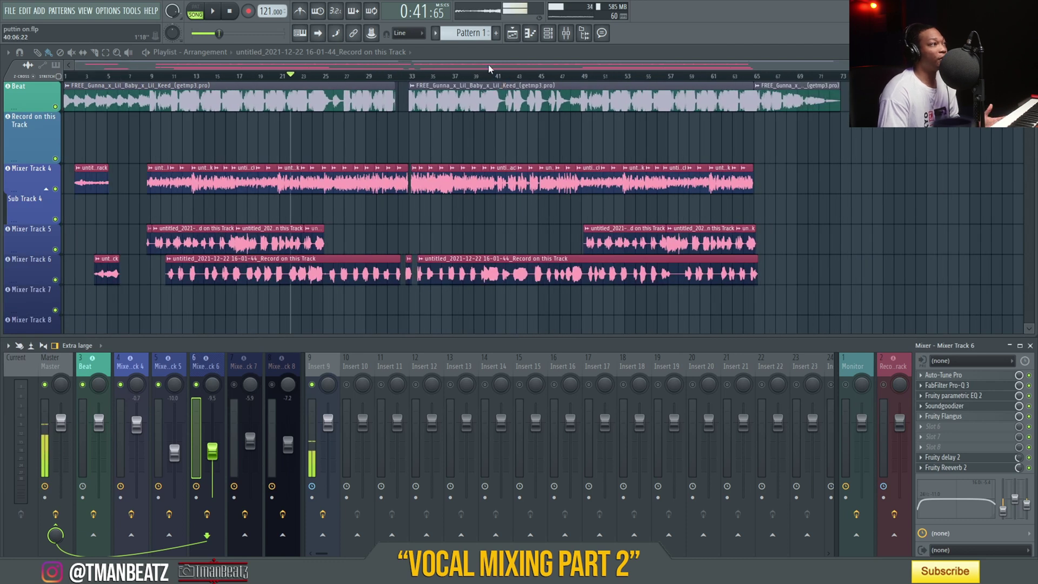
scroll(841, 69, up, 2)
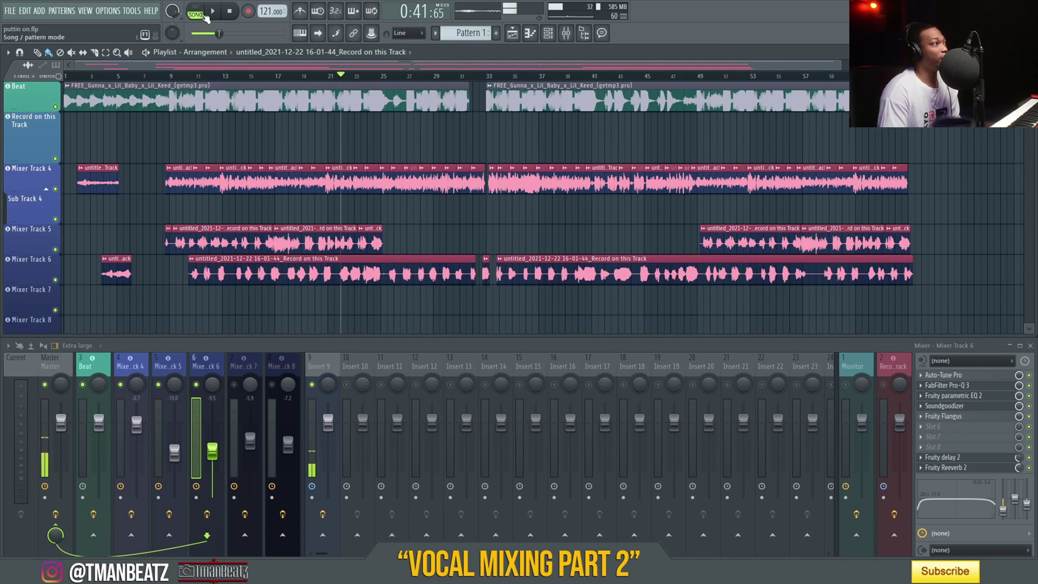
click(229, 12)
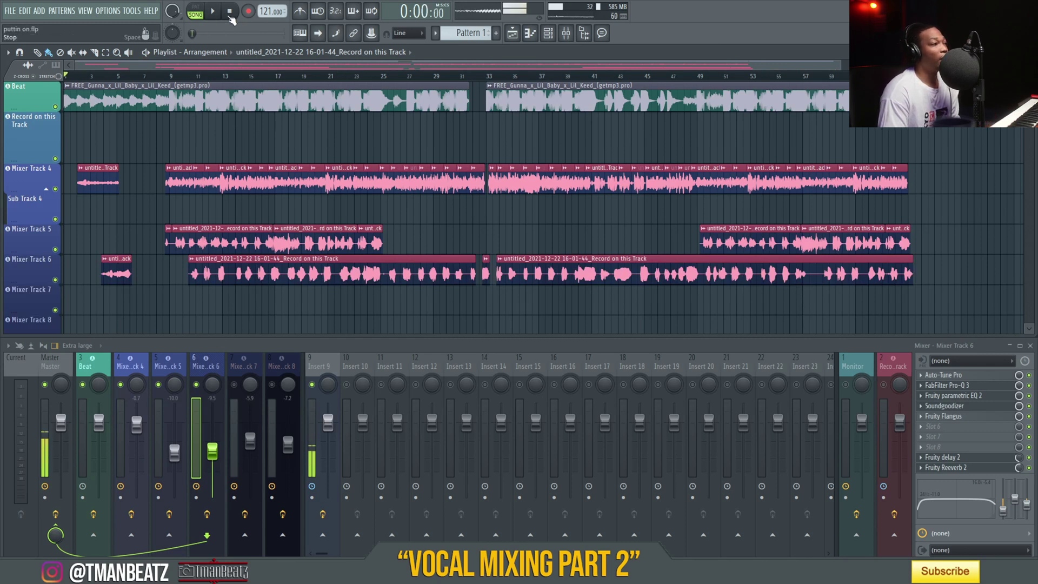